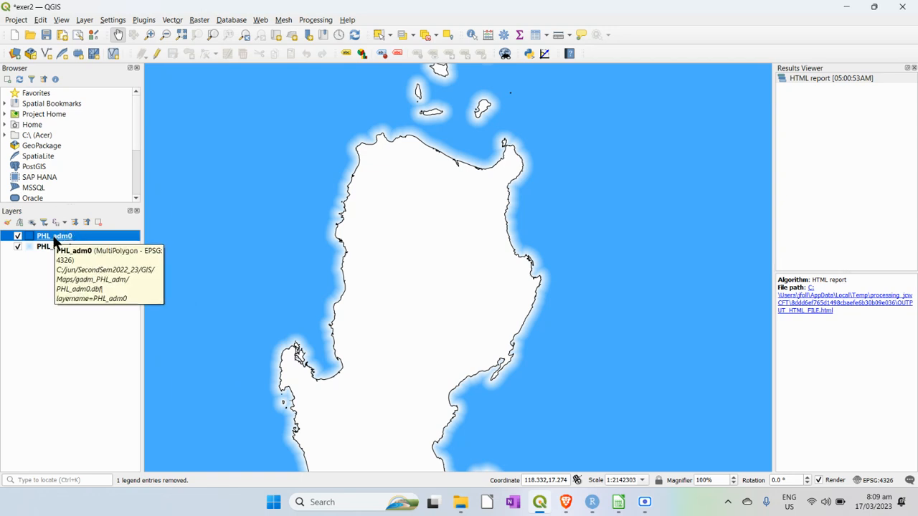
Add the shapefile PHL_adm1.shp from the gadm_PHL_adm folder to the project as a vector layer.
{"action": "left_click", "coordinate": [84, 20]}
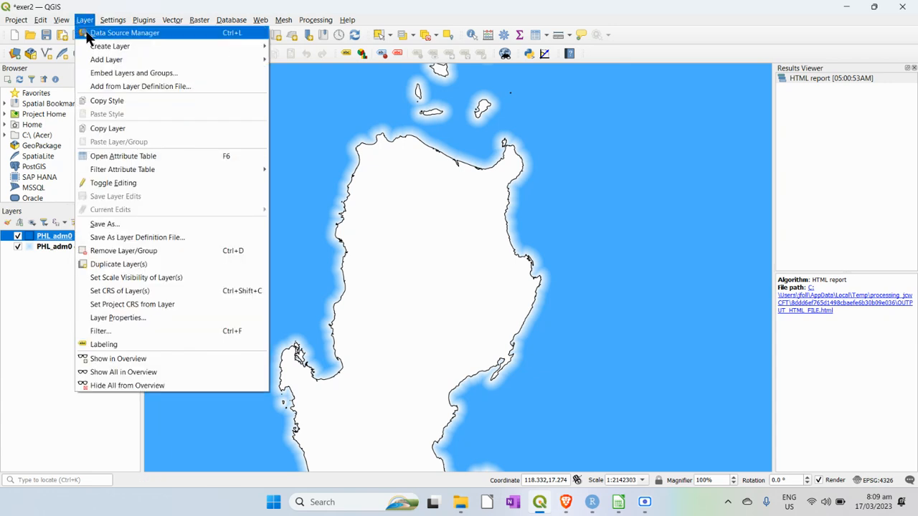
{"action": "mouse_move", "coordinate": [102, 60]}
{"action": "left_click", "coordinate": [322, 62]}
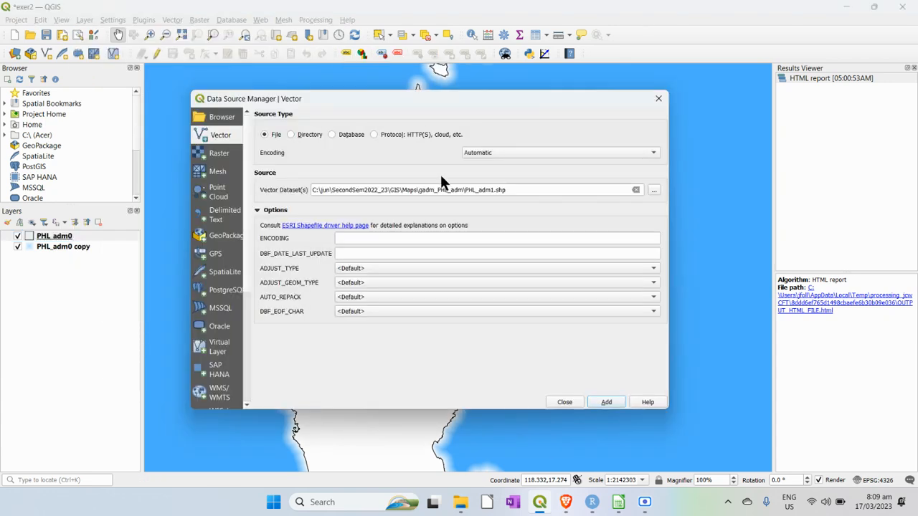
{"action": "left_click", "coordinate": [653, 192]}
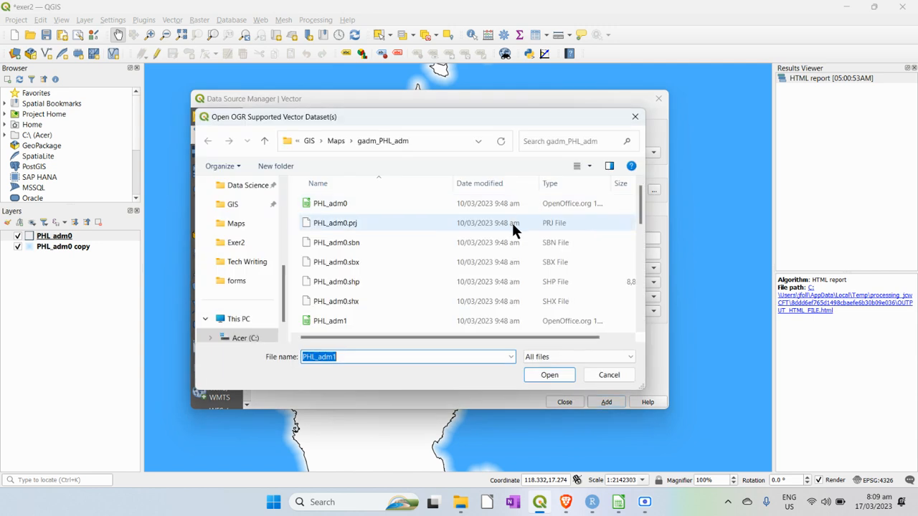
{"action": "scroll", "coordinate": [347, 307], "scroll_direction": "down", "scroll_amount": 1}
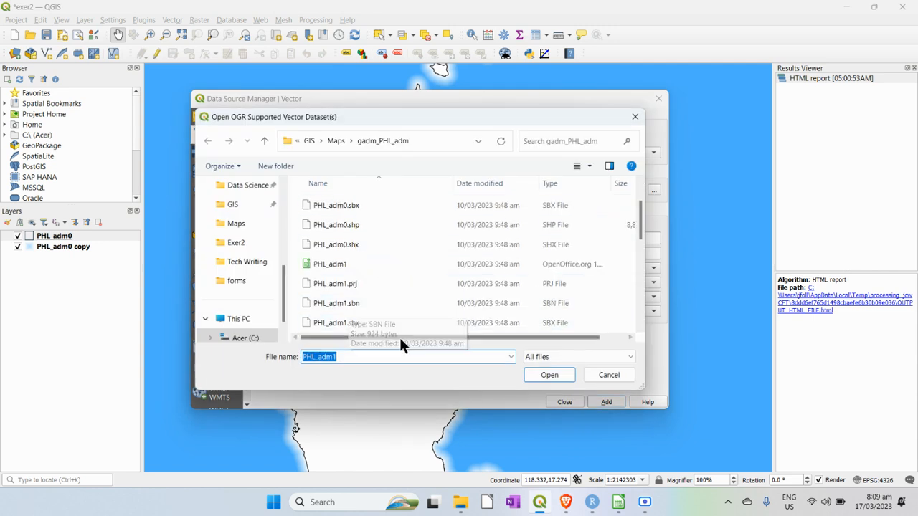
{"action": "scroll", "coordinate": [355, 315], "scroll_direction": "down", "scroll_amount": 2}
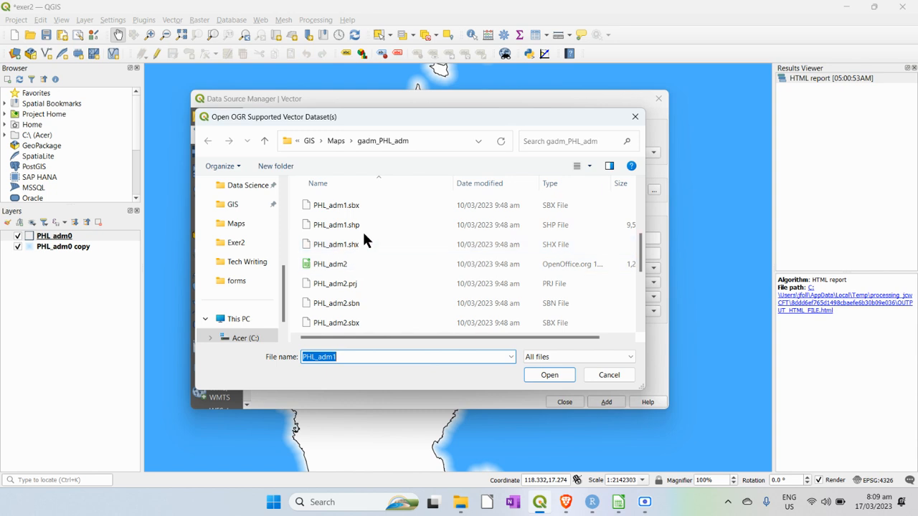
{"action": "left_click", "coordinate": [342, 225]}
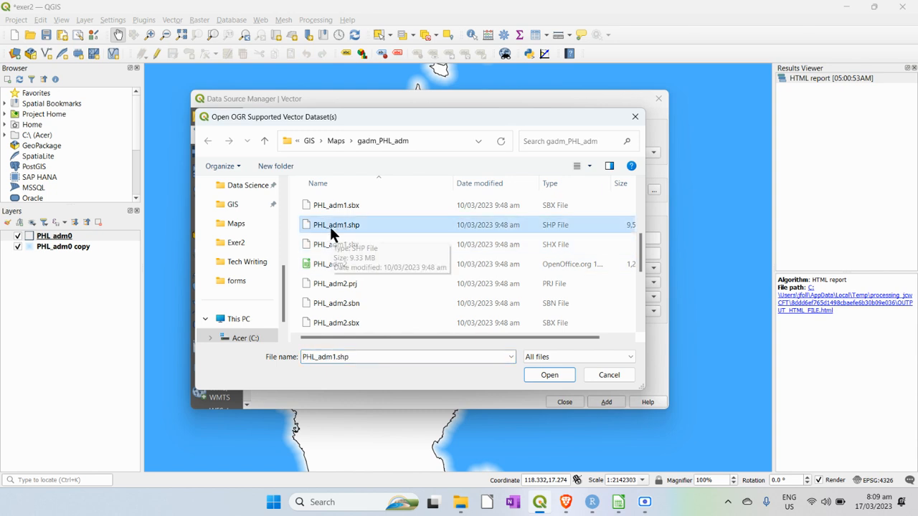
{"action": "left_click", "coordinate": [550, 374]}
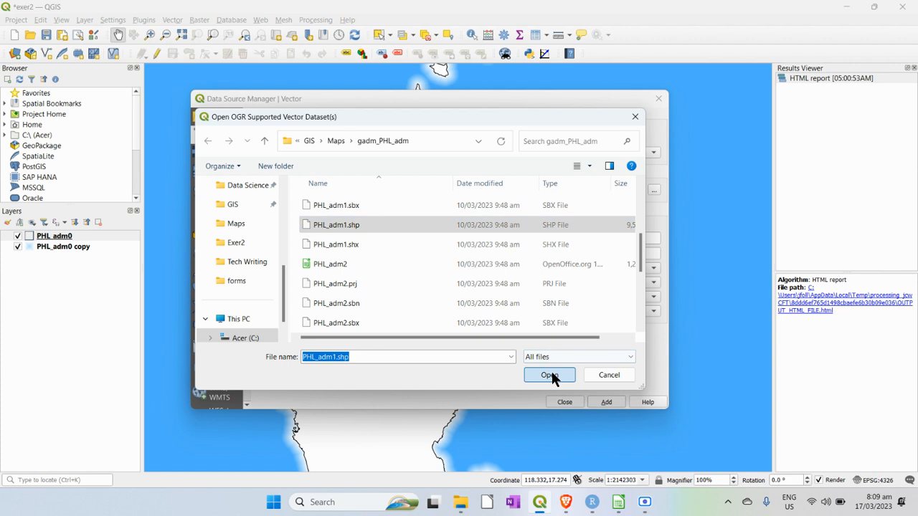
{"action": "left_click", "coordinate": [606, 402]}
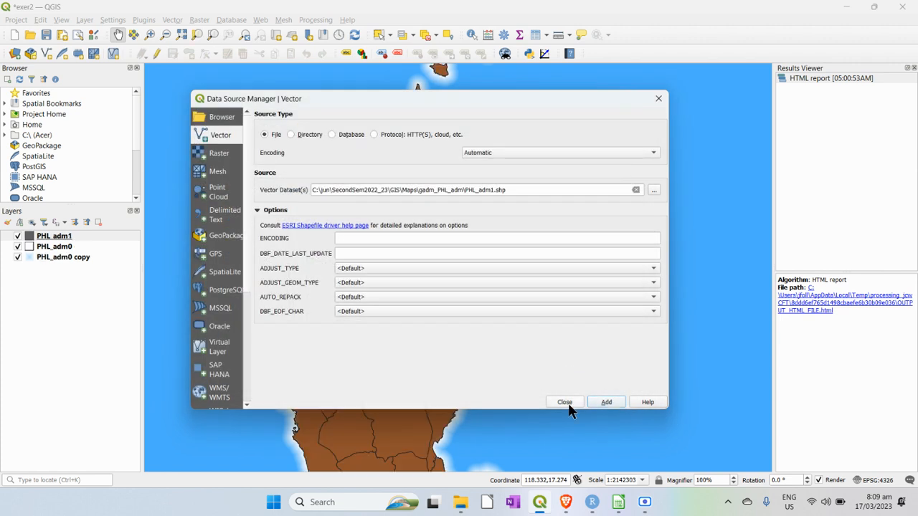
{"action": "left_click", "coordinate": [564, 402]}
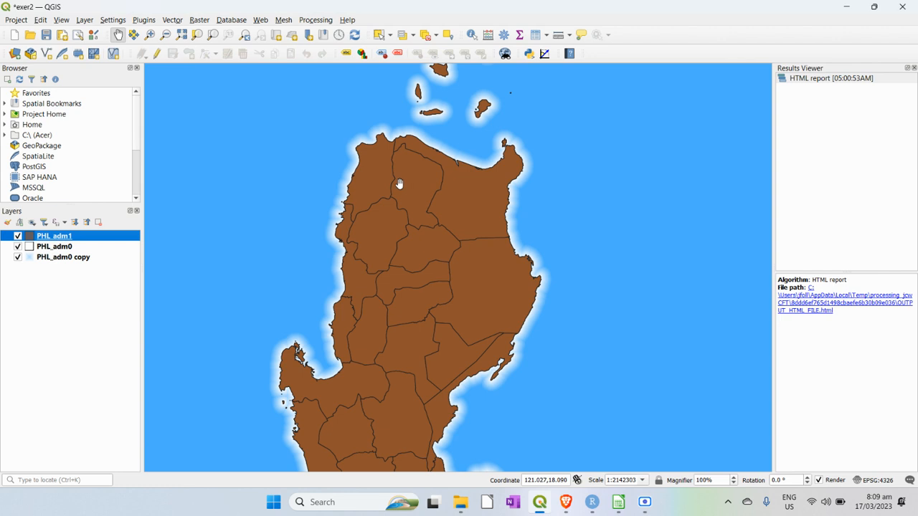
Change the PHL_adm1 layer's symbol from Simple Fill to the Outline: Simple Line type.
{"action": "double_click", "coordinate": [58, 239]}
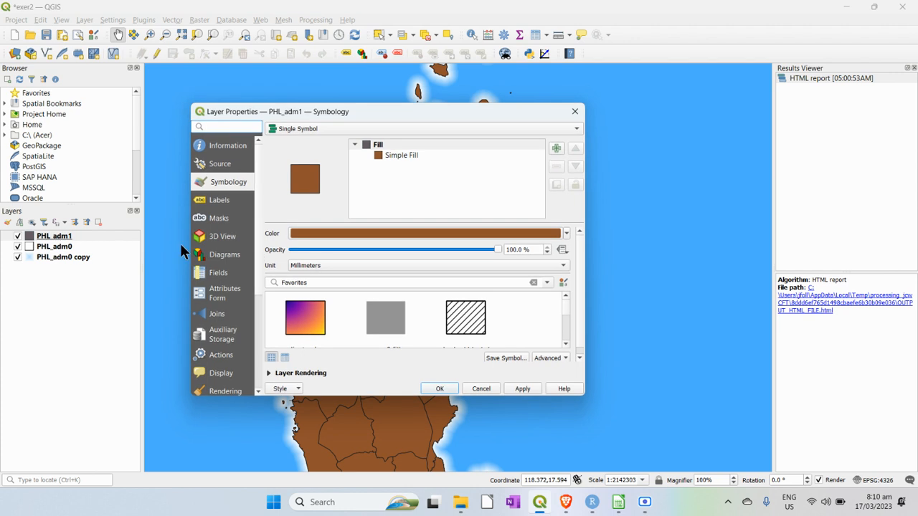
{"action": "left_click", "coordinate": [406, 156]}
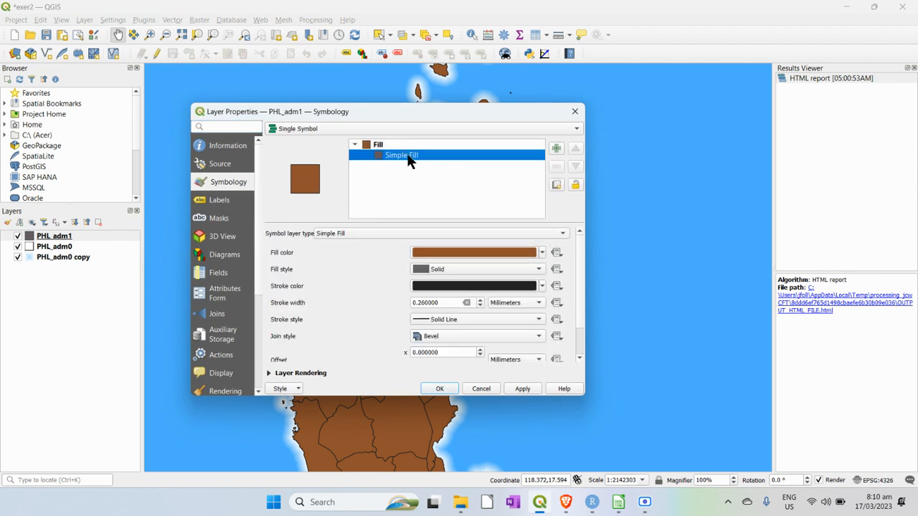
{"action": "left_click", "coordinate": [562, 236]}
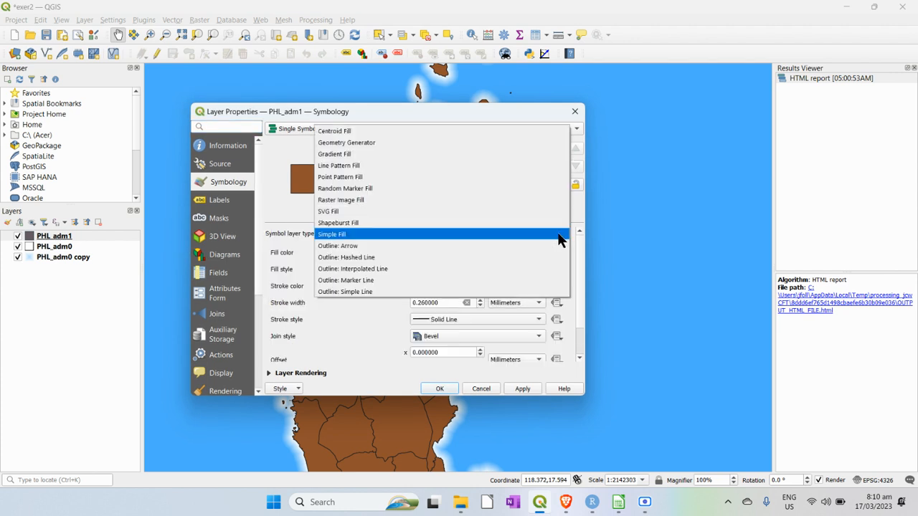
{"action": "left_click", "coordinate": [375, 292]}
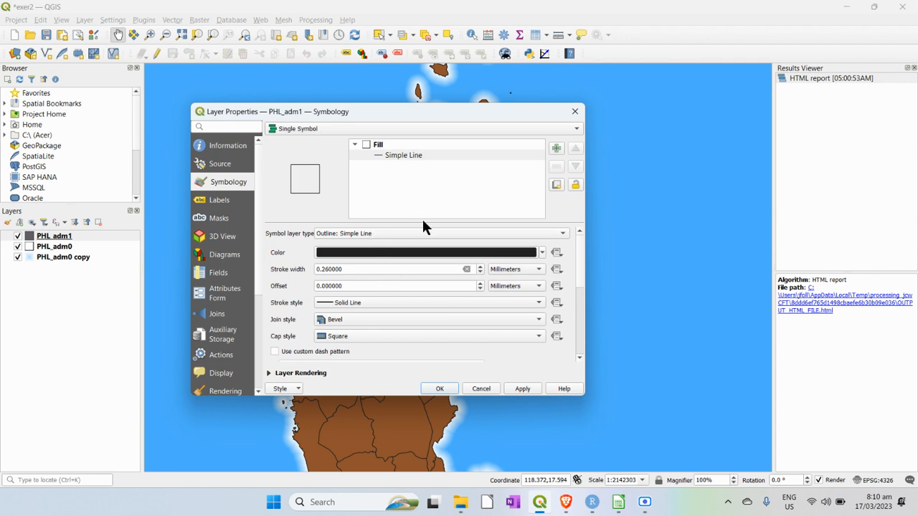
Set the PHL_adm1 outline's stroke width to 0.66 mm and its stroke style to Dash Dot Dot Line.
{"action": "left_click", "coordinate": [413, 159]}
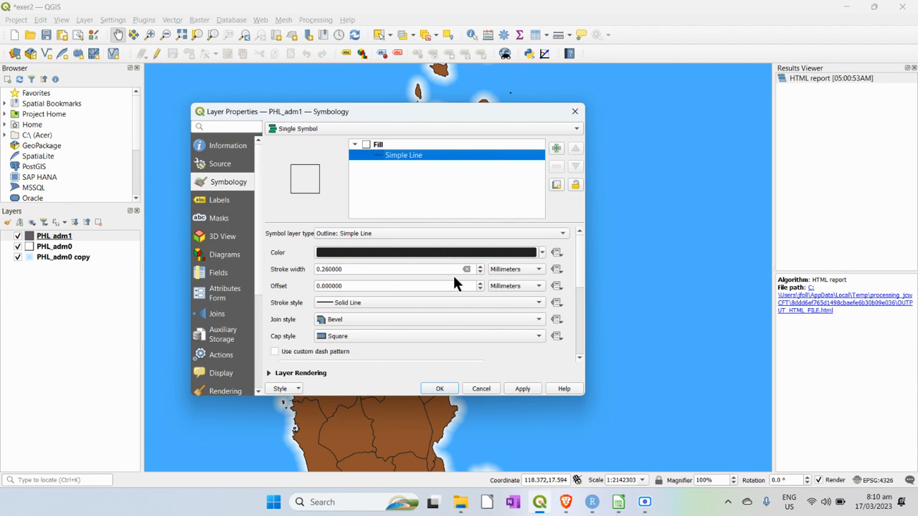
{"action": "left_click", "coordinate": [480, 266]}
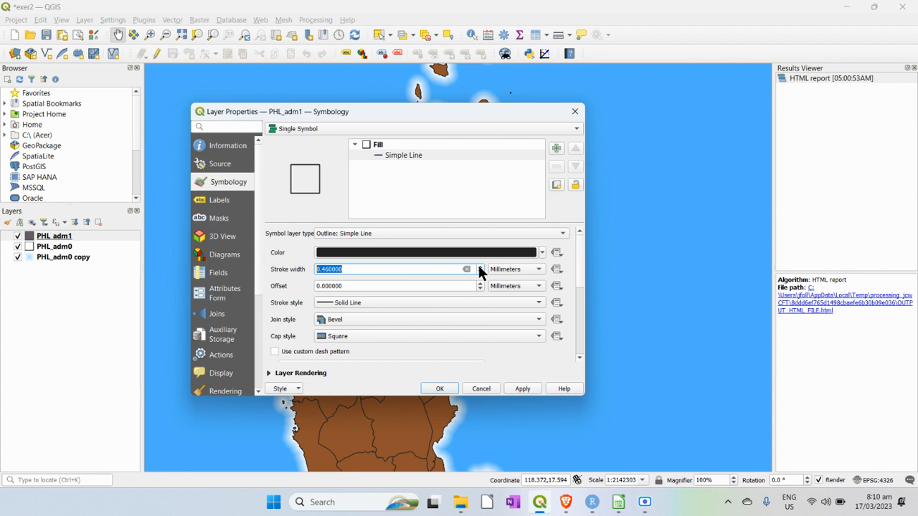
{"action": "left_click", "coordinate": [479, 266]}
{"action": "left_click", "coordinate": [536, 303]}
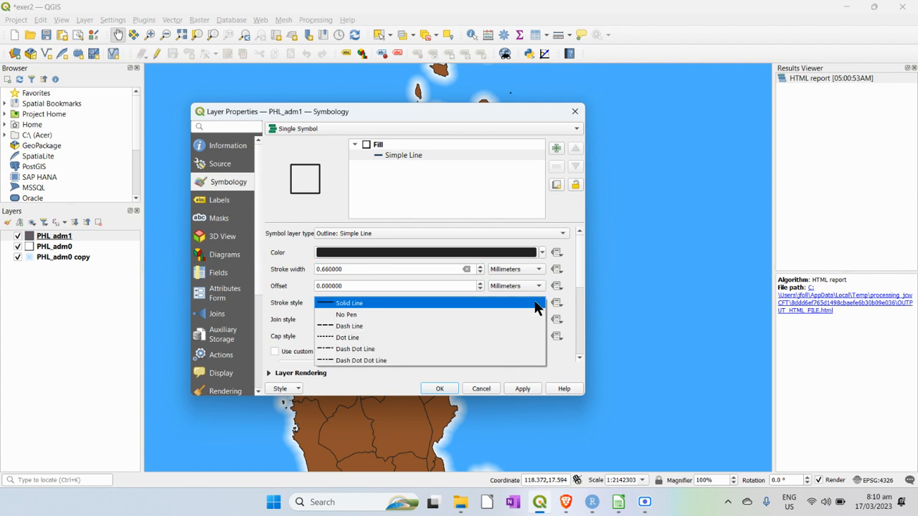
{"action": "left_click", "coordinate": [355, 361]}
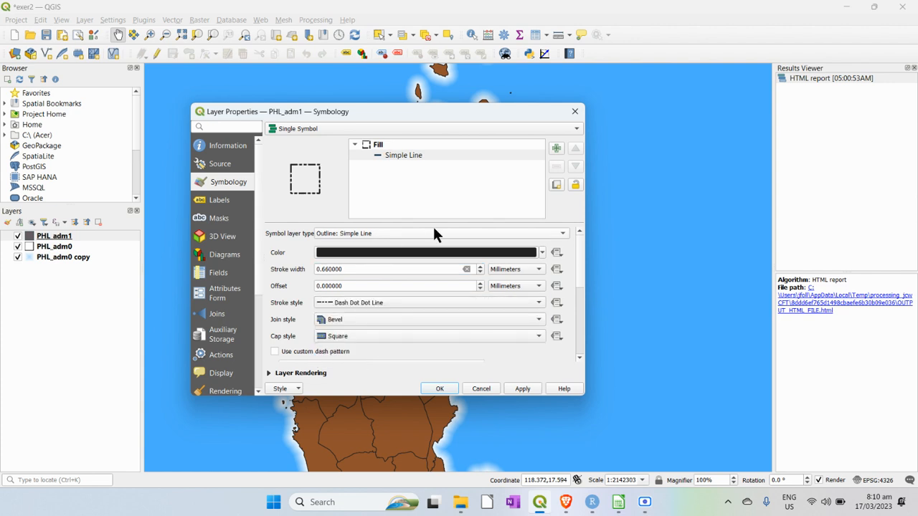
Add a second symbol layer to PHL_adm1, move it below the dashed line and make it an Outline: Simple Line.
{"action": "left_click", "coordinate": [409, 159]}
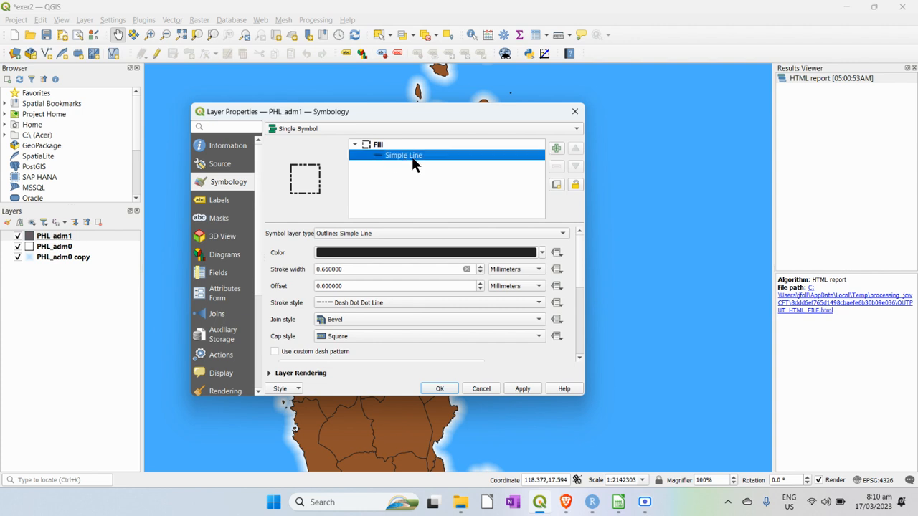
{"action": "left_click", "coordinate": [557, 148]}
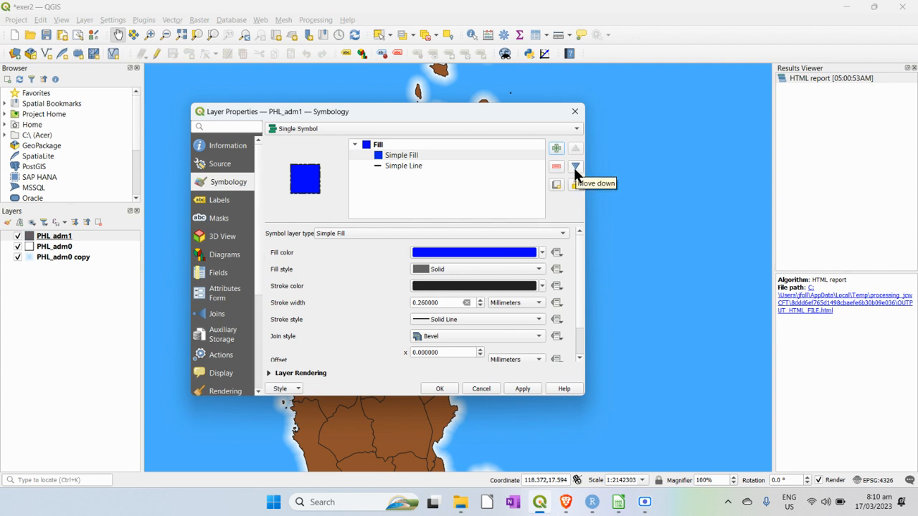
{"action": "left_click", "coordinate": [575, 169]}
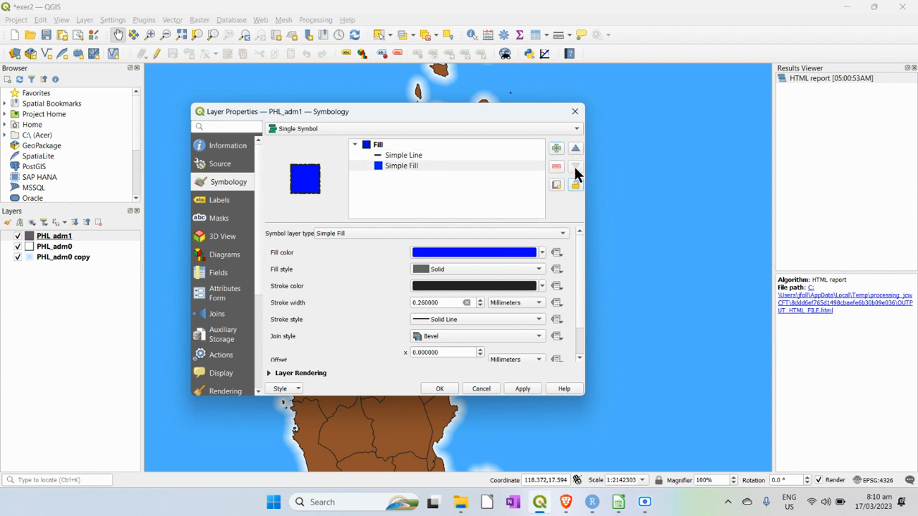
{"action": "left_click", "coordinate": [410, 170]}
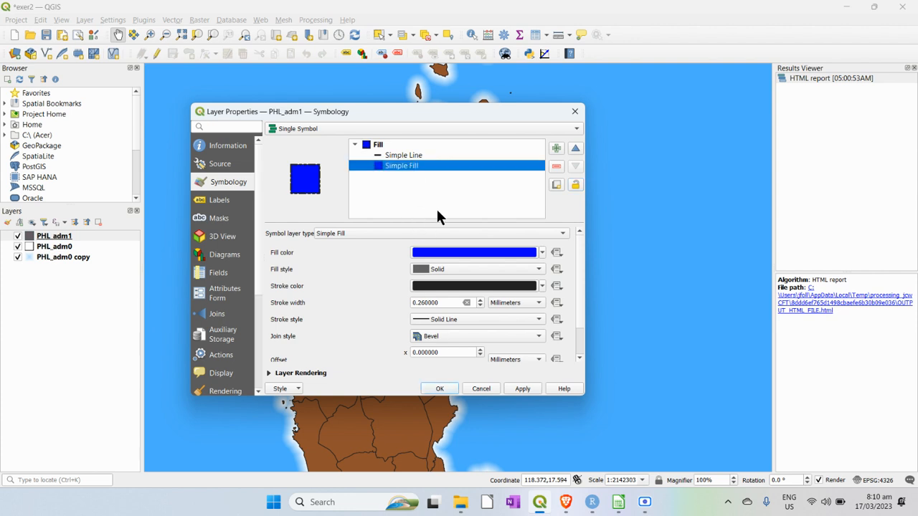
{"action": "left_click", "coordinate": [386, 231]}
{"action": "left_click", "coordinate": [370, 291]}
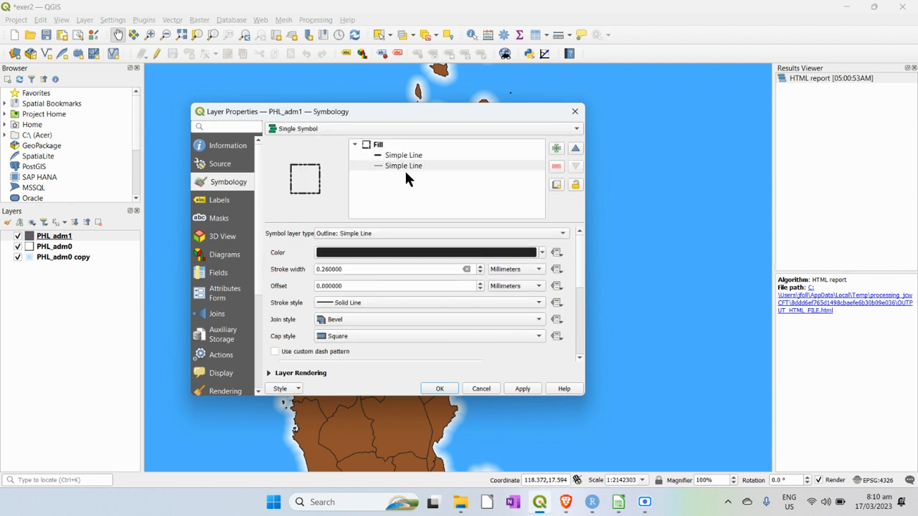
Set the colour of PHL_adm1's lower simple line to white.
{"action": "left_click", "coordinate": [536, 252]}
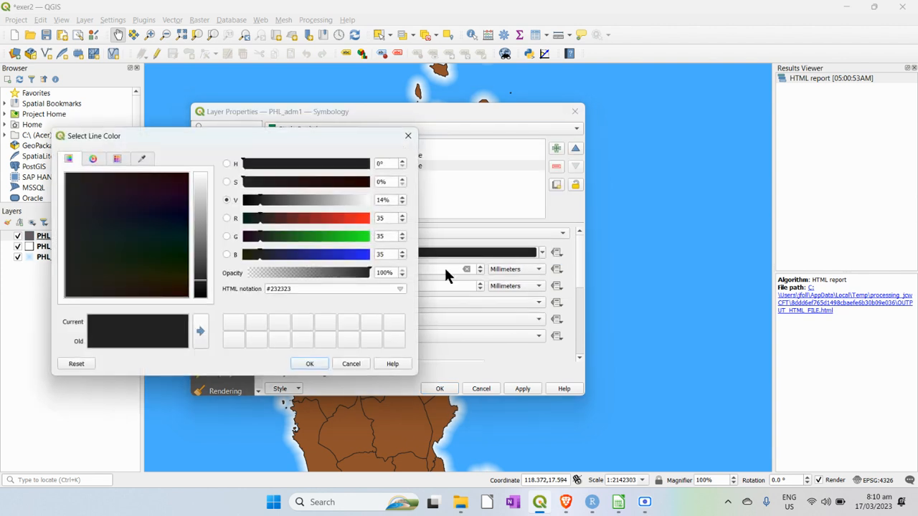
{"action": "left_click", "coordinate": [408, 136]}
{"action": "left_click", "coordinate": [541, 251]}
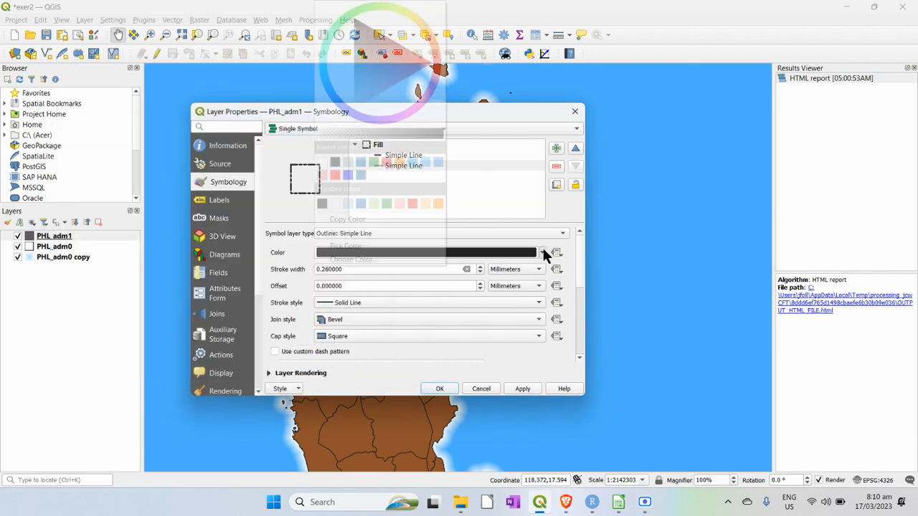
{"action": "left_click", "coordinate": [334, 203]}
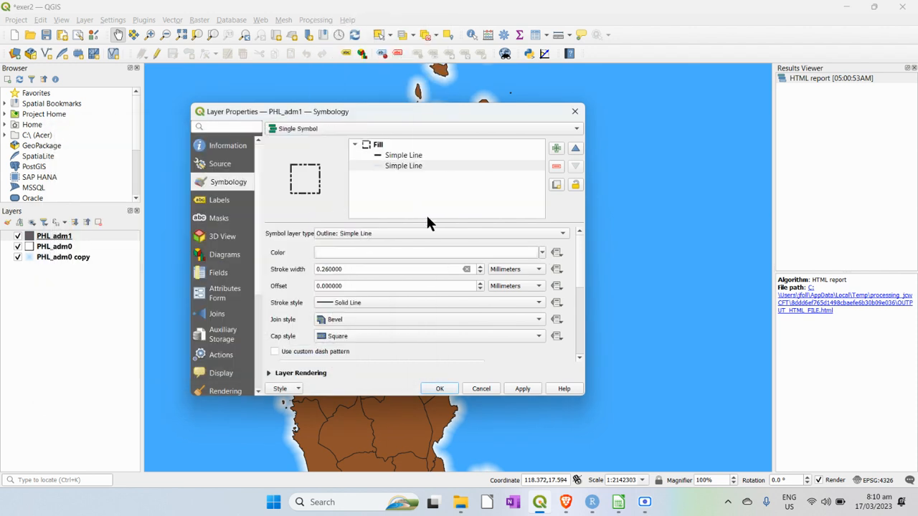
Set the lower white line's stroke width to 0.66 mm and apply the PHL_adm1 symbology.
{"action": "left_click", "coordinate": [406, 165]}
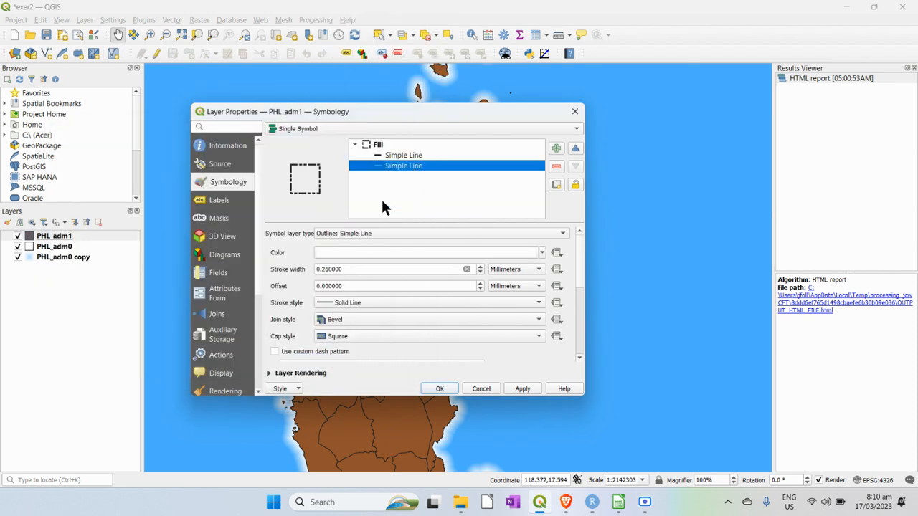
{"action": "left_click", "coordinate": [398, 158]}
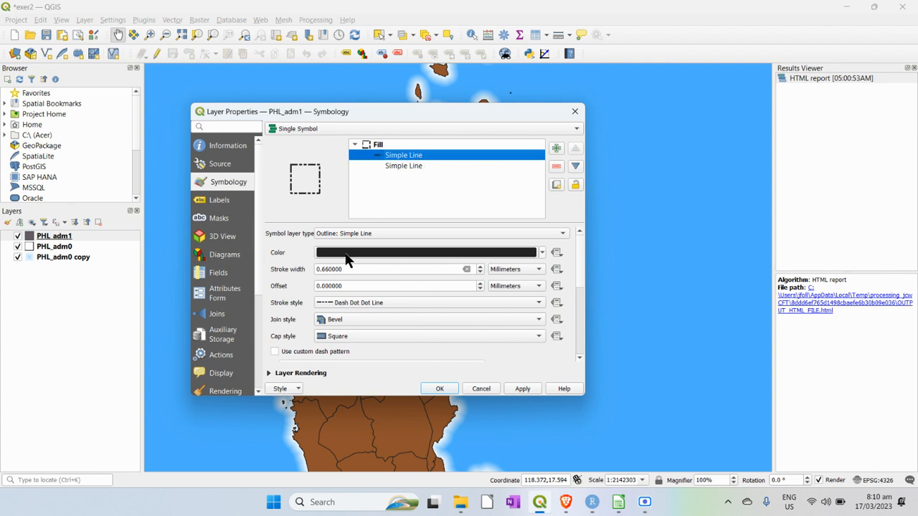
{"action": "left_click", "coordinate": [407, 165]}
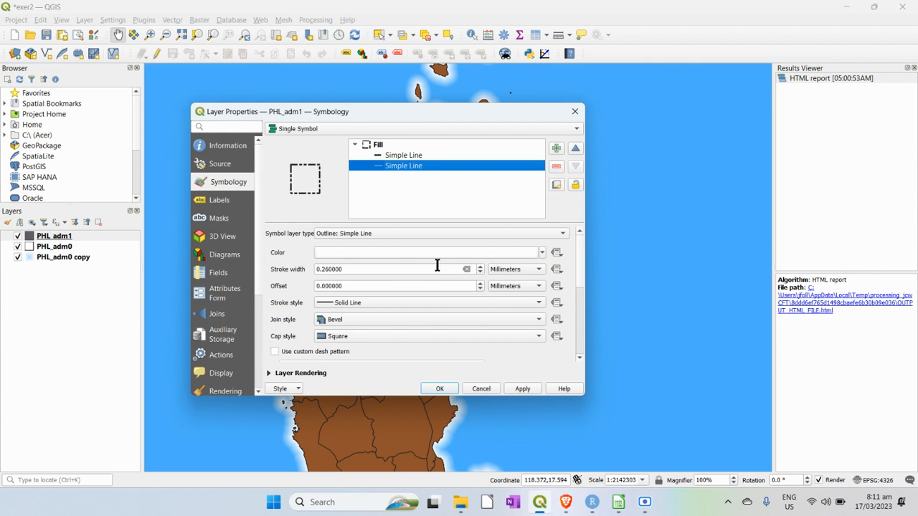
{"action": "left_click", "coordinate": [480, 266]}
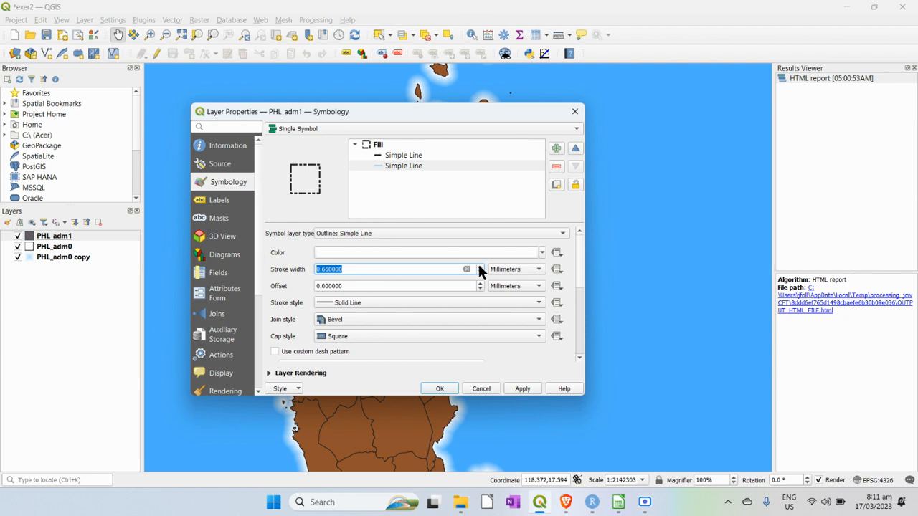
{"action": "left_click", "coordinate": [522, 389]}
{"action": "left_click", "coordinate": [439, 388]}
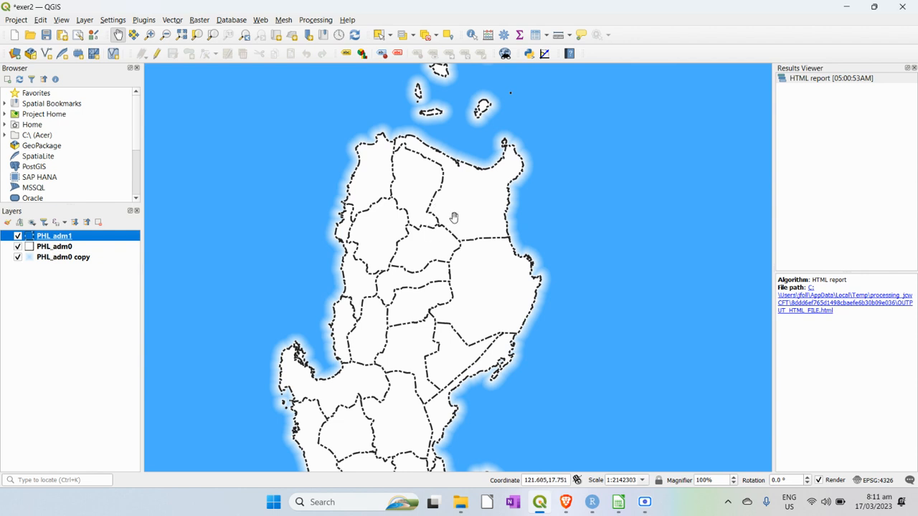
Change PHL_adm0's outline symbol layer to Simple Fill, set its fill colour to grey from the recent colours, and apply it.
{"action": "double_click", "coordinate": [30, 246]}
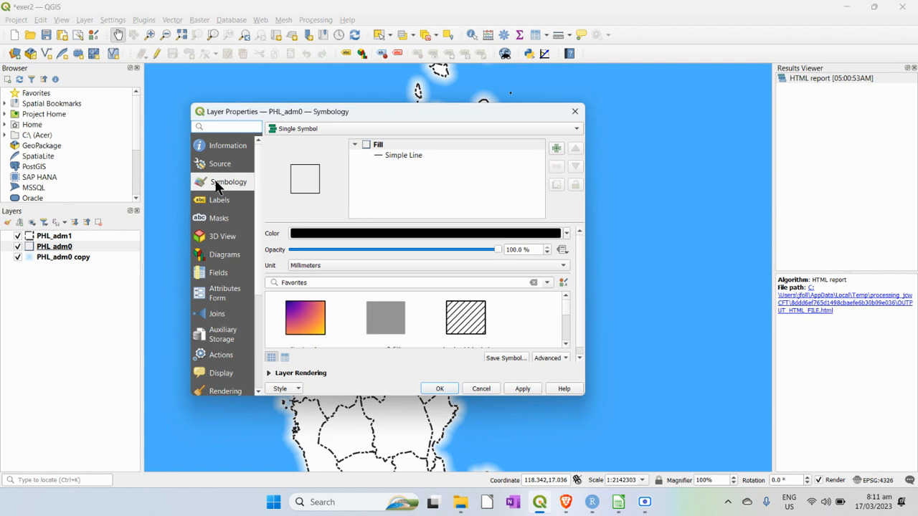
{"action": "left_click", "coordinate": [399, 155]}
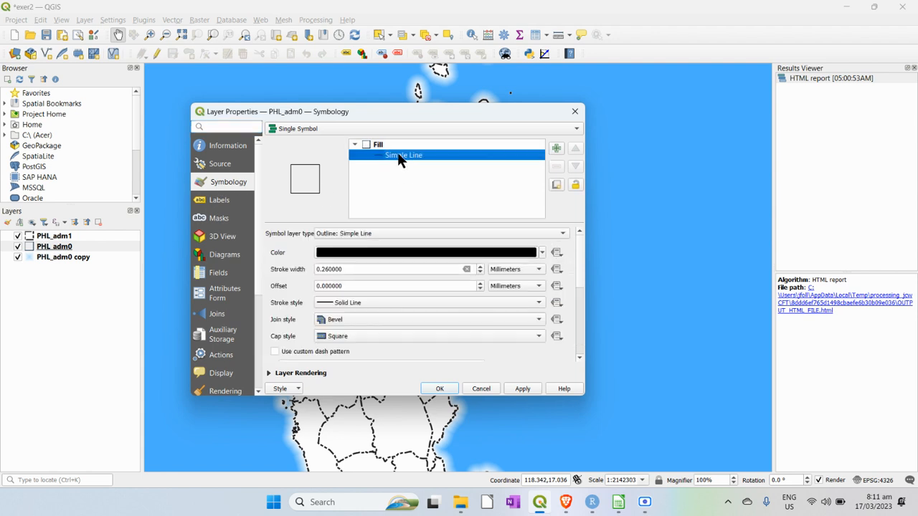
{"action": "left_click", "coordinate": [536, 234]}
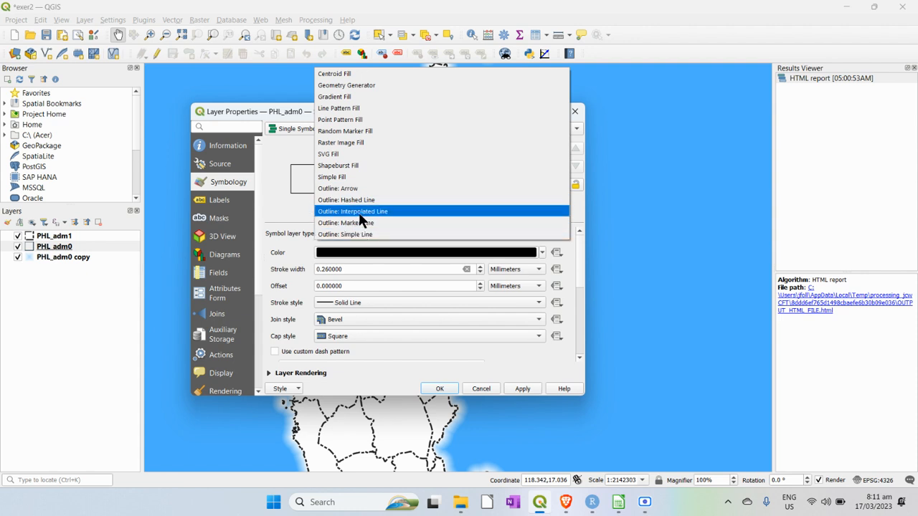
{"action": "left_click", "coordinate": [354, 177]}
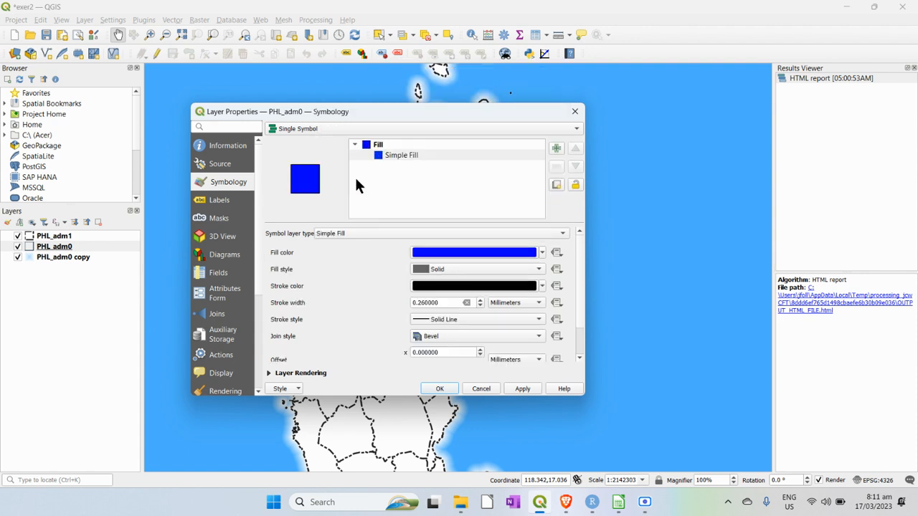
{"action": "left_click", "coordinate": [542, 252]}
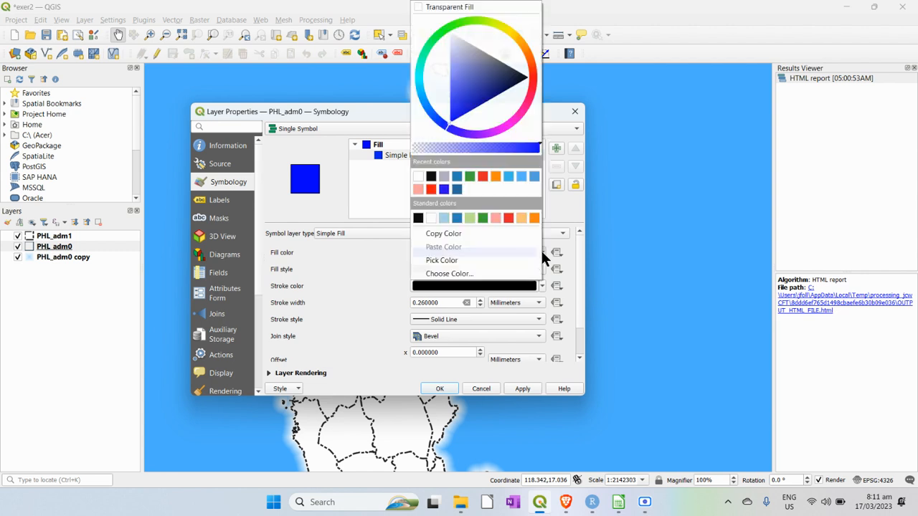
{"action": "left_click", "coordinate": [443, 176]}
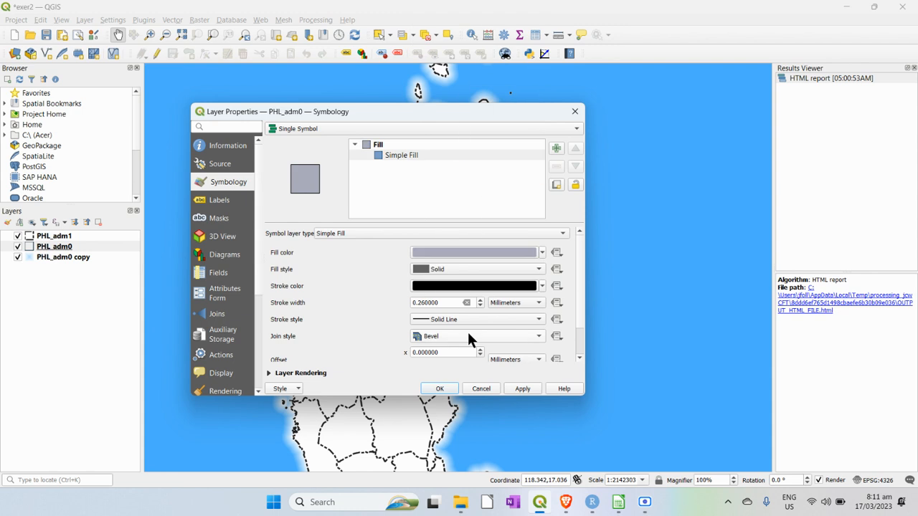
{"action": "left_click", "coordinate": [439, 388]}
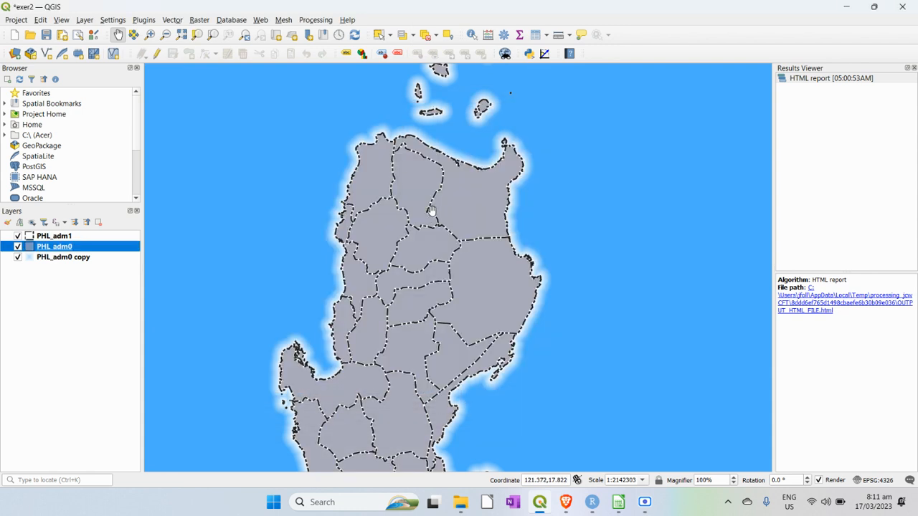
Examine the dashed province borders up close and review the symbol settings of PHL_adm1's lower white line.
{"action": "scroll", "coordinate": [432, 215], "scroll_direction": "up", "scroll_amount": 2}
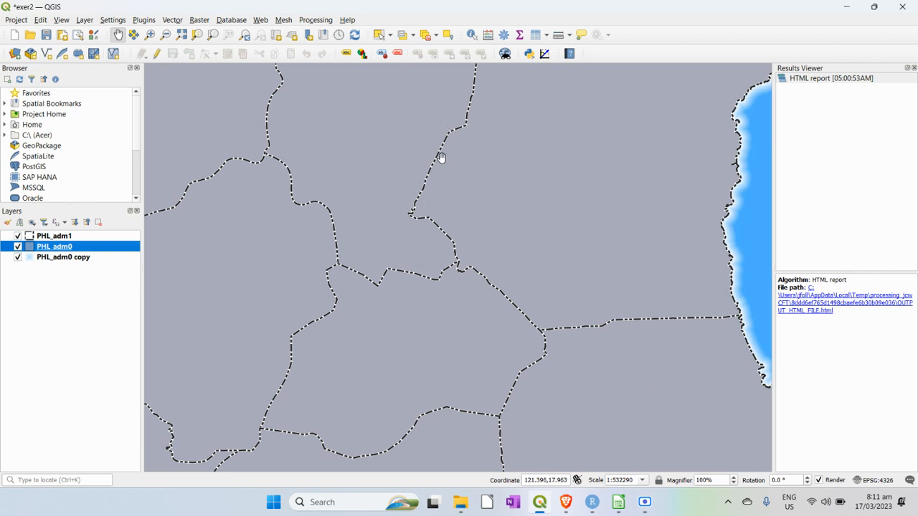
{"action": "left_click", "coordinate": [467, 118]}
{"action": "left_click_drag", "start_coordinate": [467, 118], "coordinate": [375, 240]}
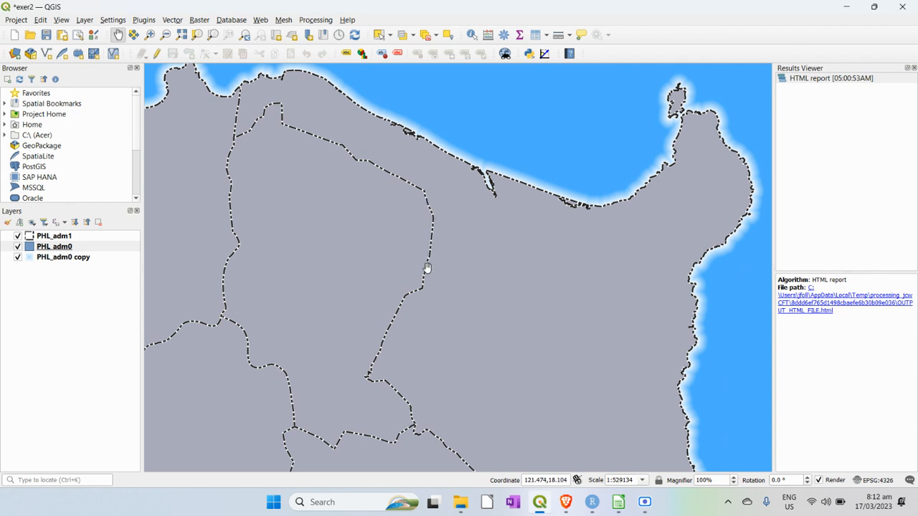
{"action": "left_click", "coordinate": [61, 247]}
{"action": "left_click", "coordinate": [59, 238]}
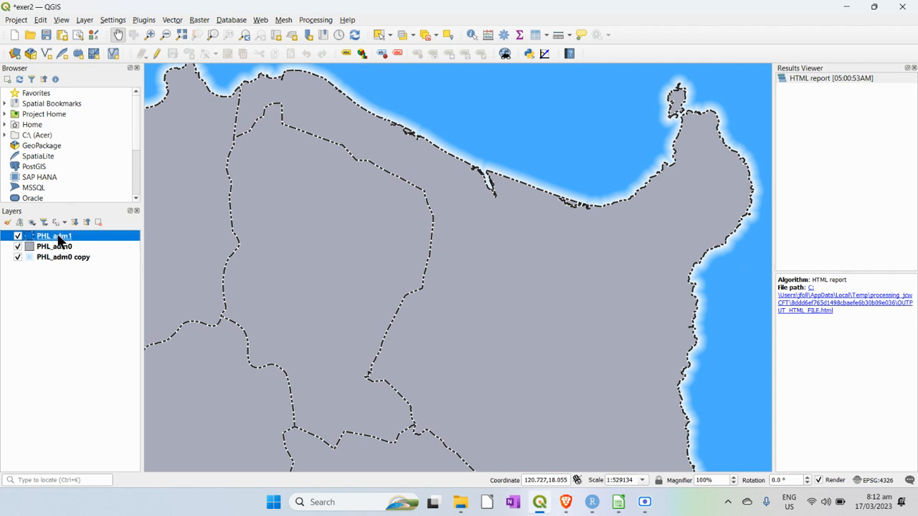
{"action": "double_click", "coordinate": [59, 238]}
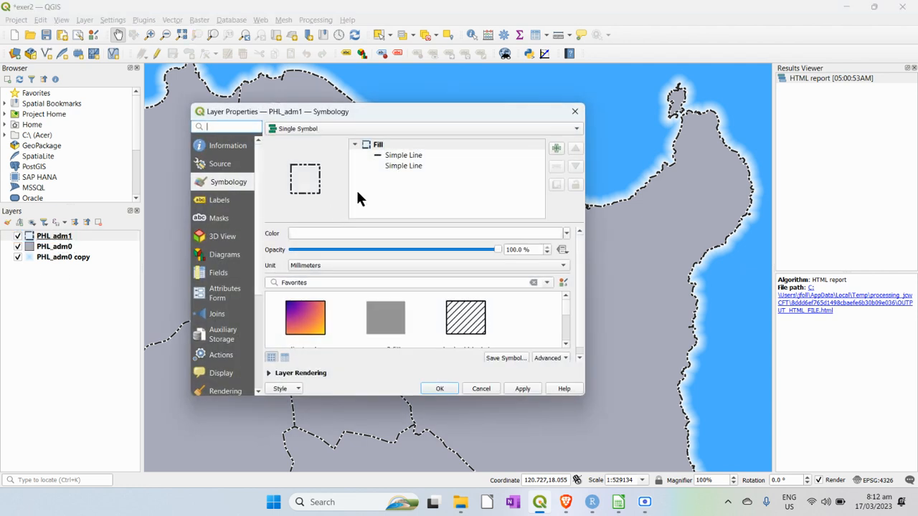
{"action": "left_click", "coordinate": [401, 166]}
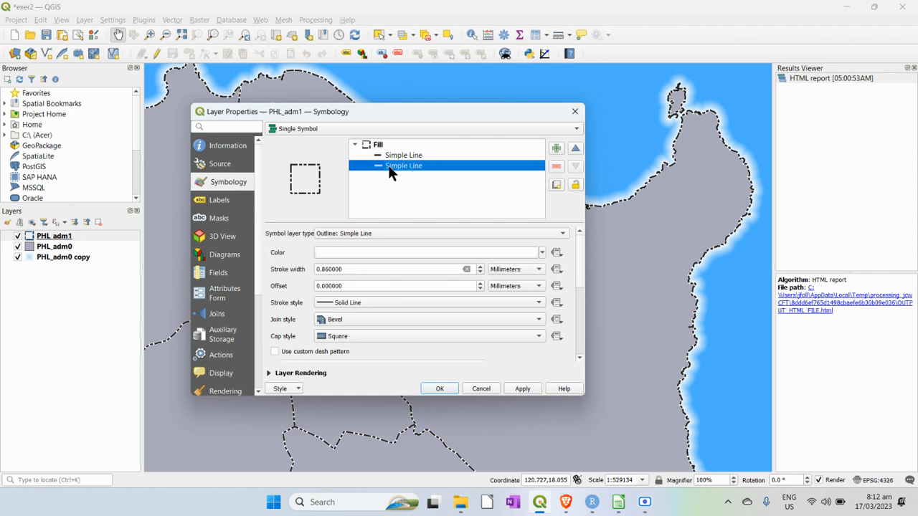
{"action": "left_click_drag", "start_coordinate": [430, 113], "coordinate": [675, 174]}
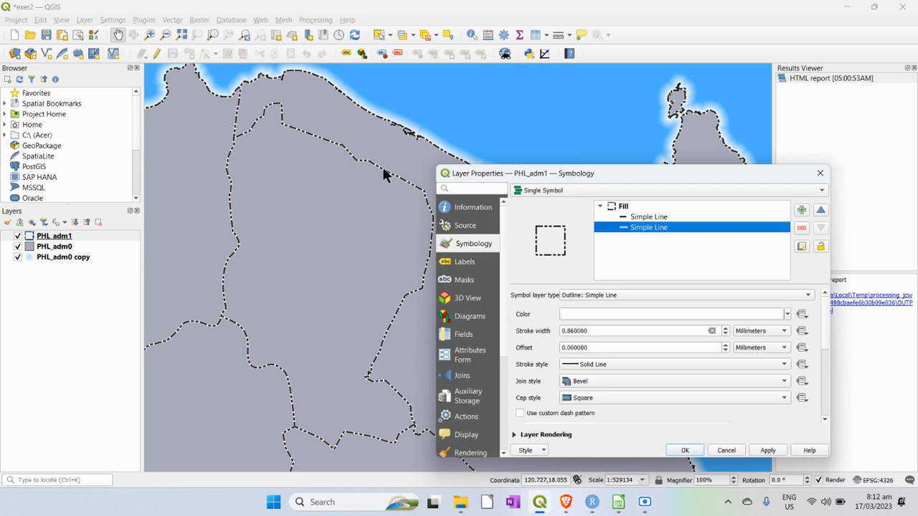
{"action": "left_click_drag", "start_coordinate": [595, 170], "coordinate": [352, 124]}
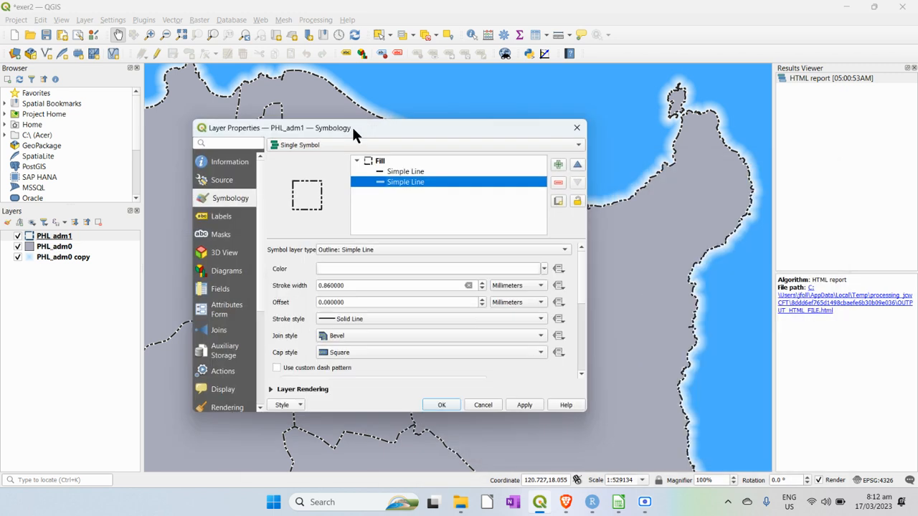
{"action": "left_click", "coordinate": [439, 403]}
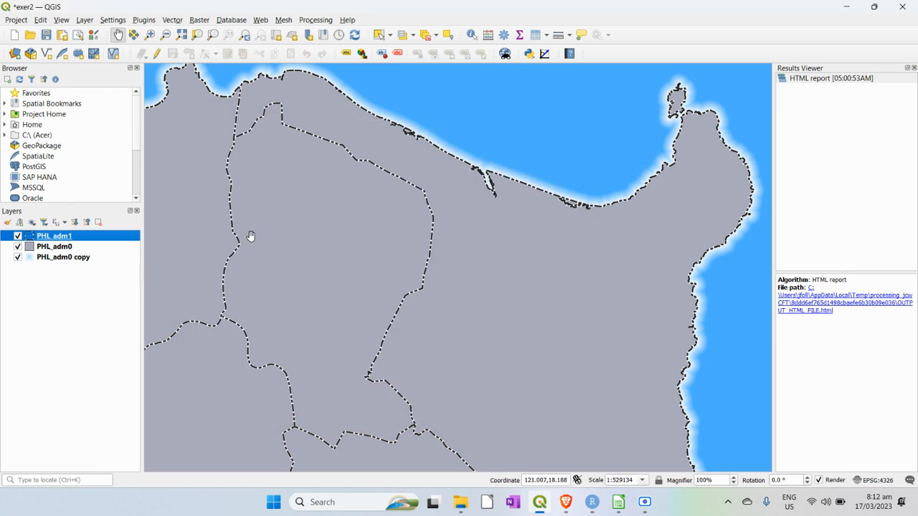
Rename the PHL_adm1 layer as Province.
{"action": "right_click", "coordinate": [57, 236]}
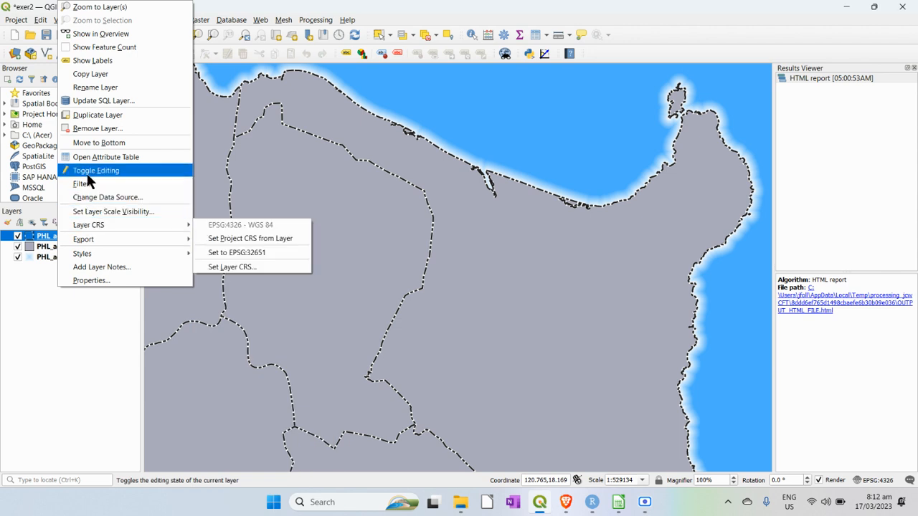
{"action": "left_click", "coordinate": [94, 89]}
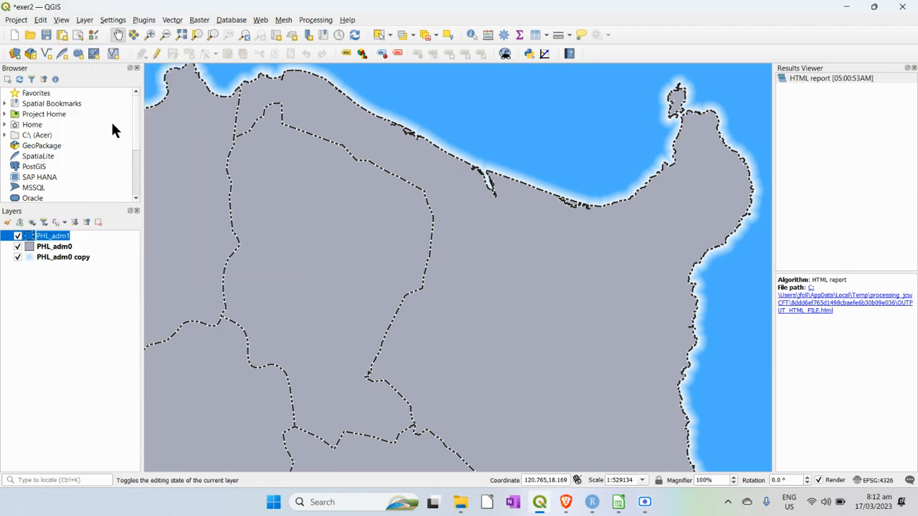
{"action": "type", "text": "Province"}
{"action": "key", "text": "Return"}
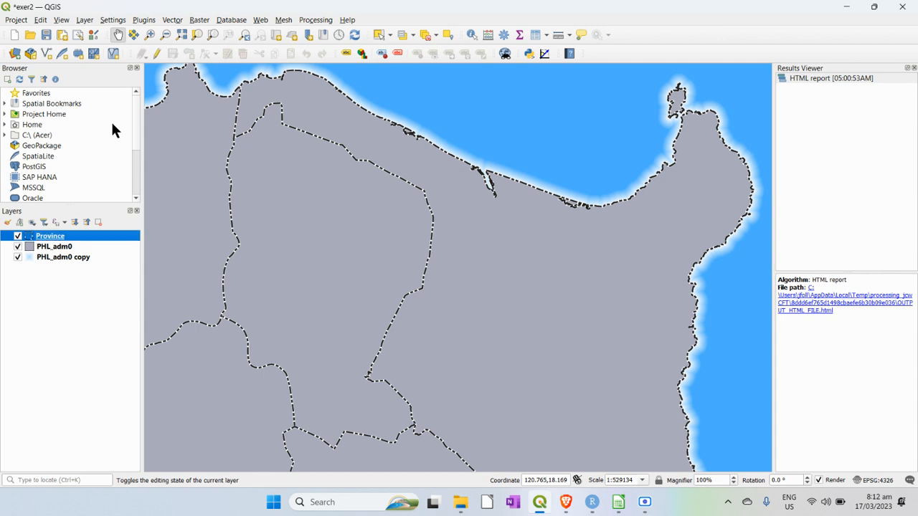
Rename the PHL_adm0 layer as Country.
{"action": "left_click", "coordinate": [56, 250]}
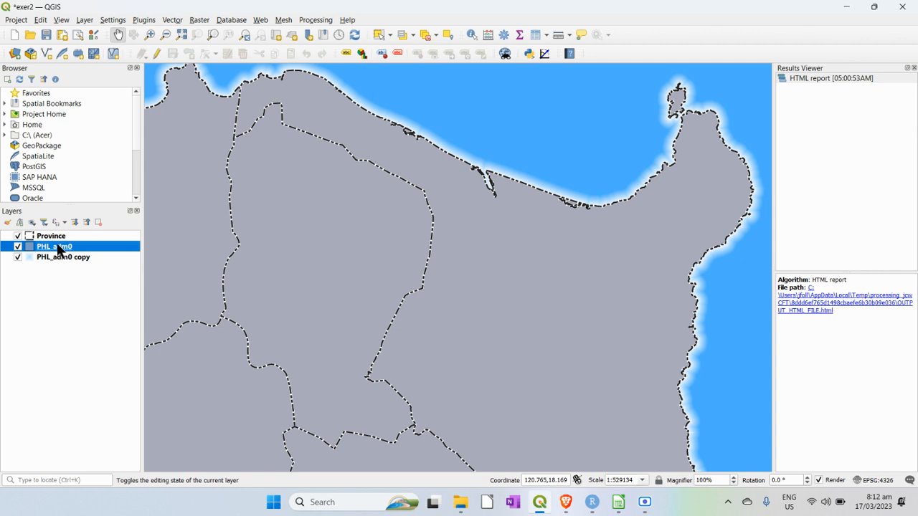
{"action": "right_click", "coordinate": [56, 247]}
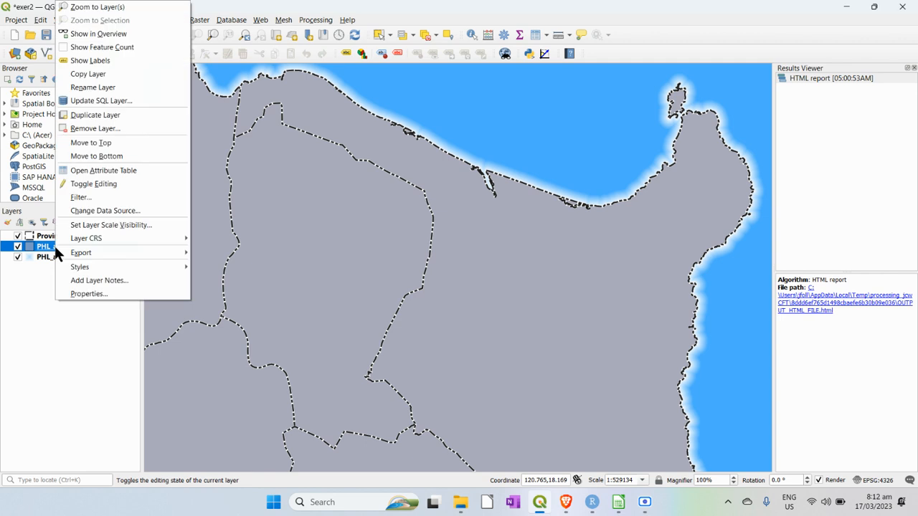
{"action": "left_click", "coordinate": [104, 88]}
{"action": "type", "text": "C"}
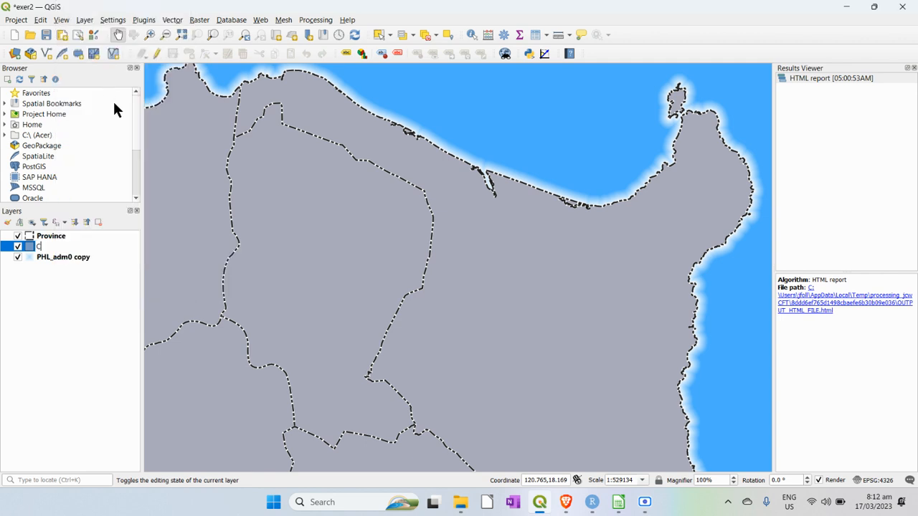
{"action": "type", "text": "ountry"}
{"action": "key", "text": "Return"}
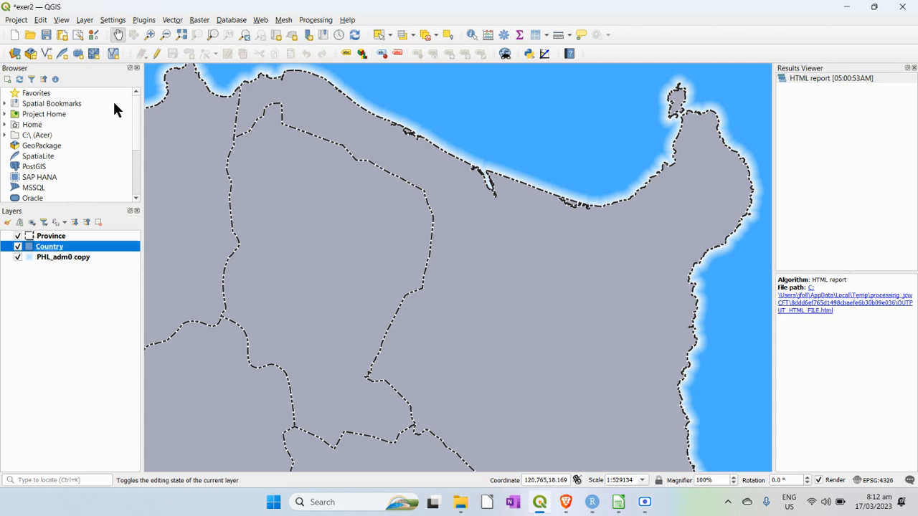
Rename the PHL_adm0 copy layer as sea, and hide and reshow it to check its effect on the map.
{"action": "left_click", "coordinate": [64, 258]}
{"action": "right_click", "coordinate": [65, 257]}
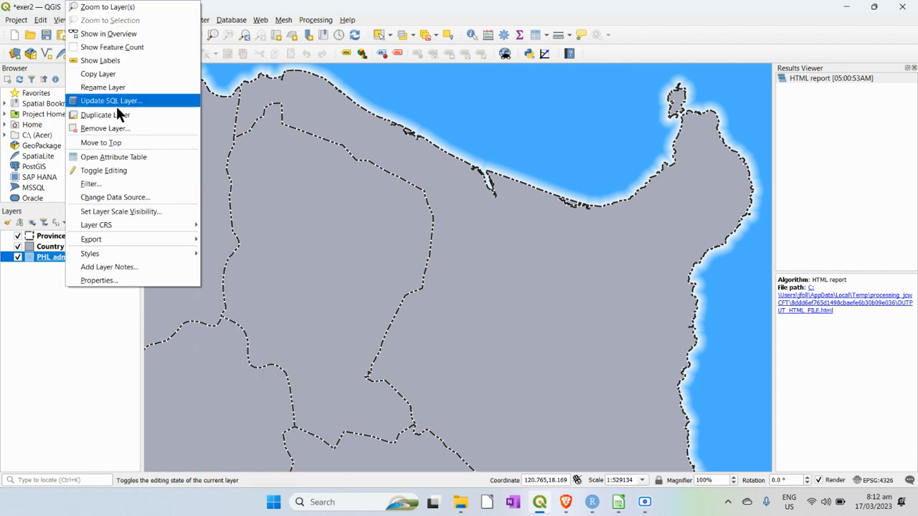
{"action": "left_click", "coordinate": [111, 87]}
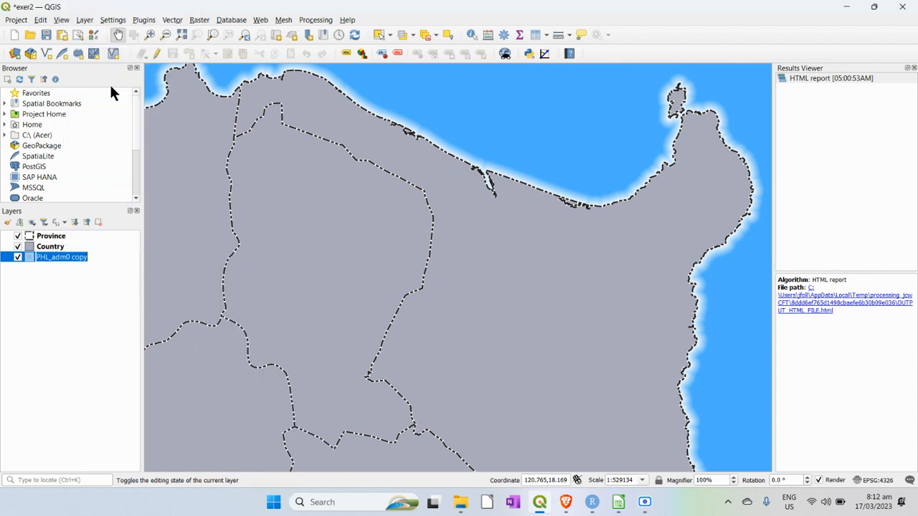
{"action": "type", "text": "sea"}
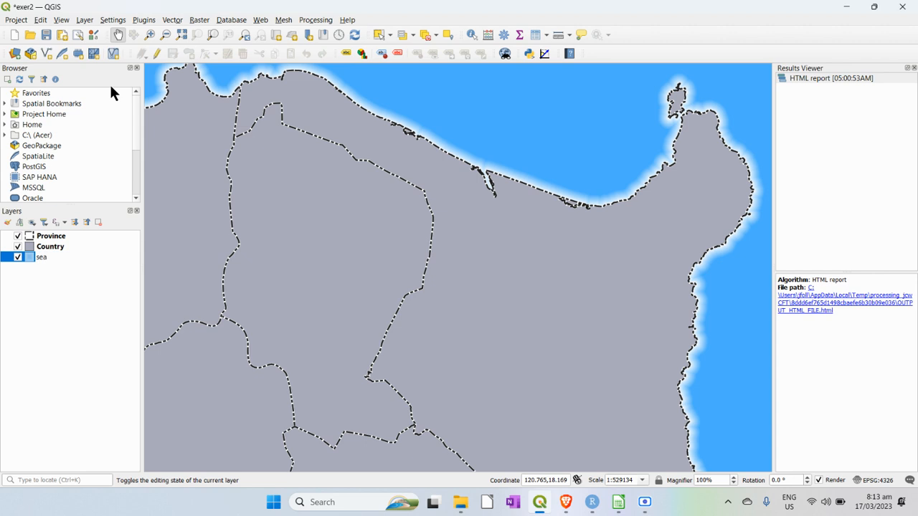
{"action": "key", "text": "Return"}
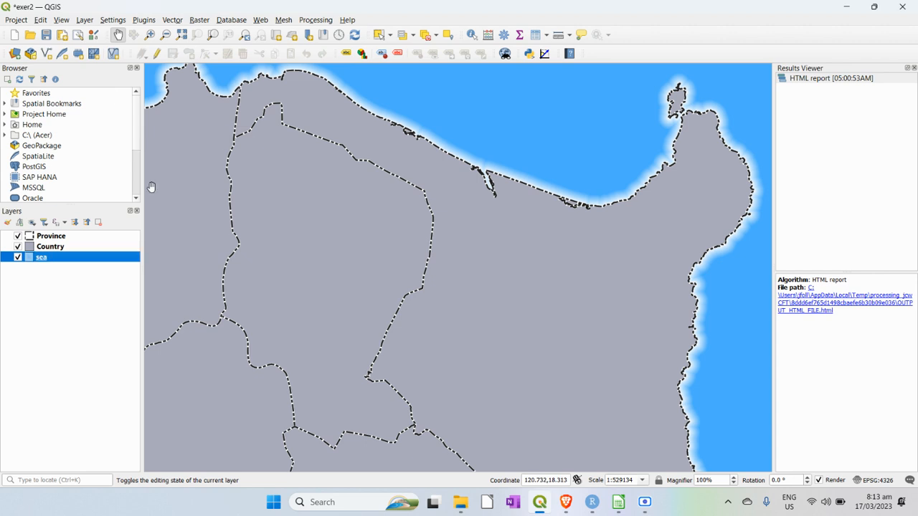
{"action": "left_click", "coordinate": [18, 257]}
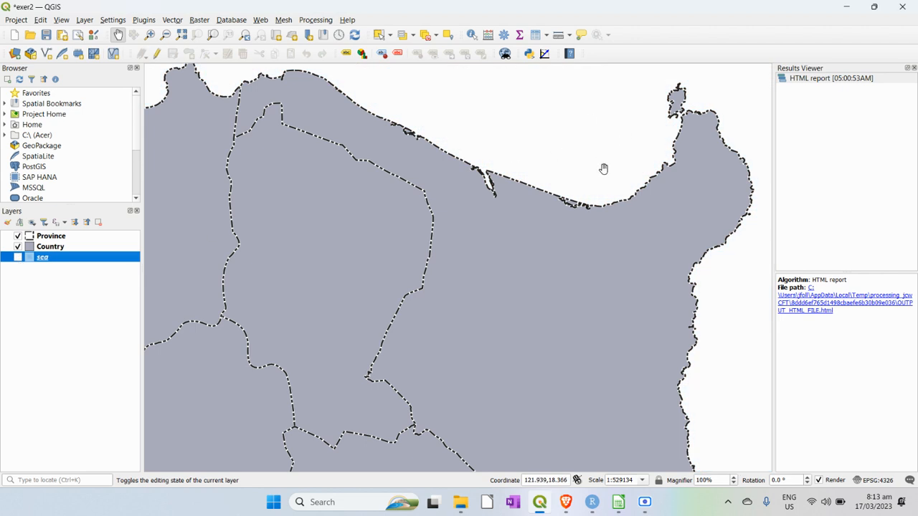
{"action": "left_click", "coordinate": [17, 258]}
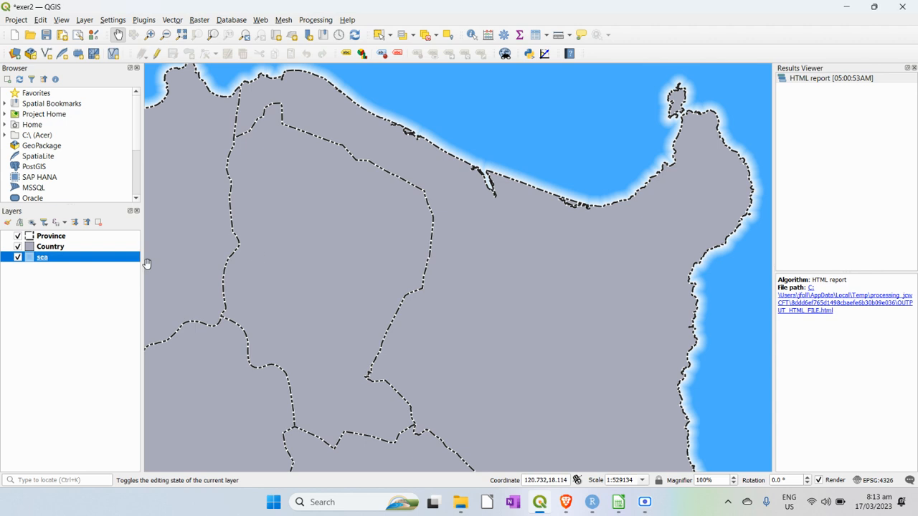
Open the Province layer's label properties and switch its labelling to Single Labels.
{"action": "left_click", "coordinate": [63, 238]}
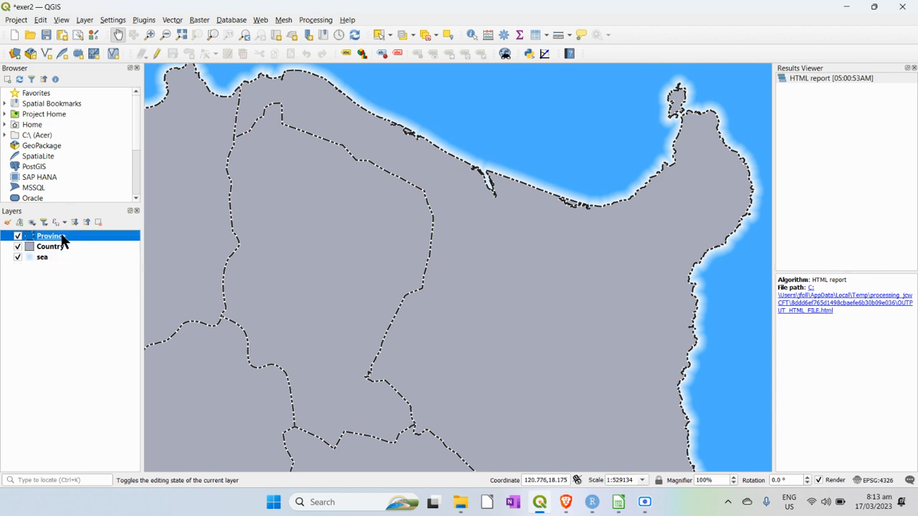
{"action": "right_click", "coordinate": [52, 237]}
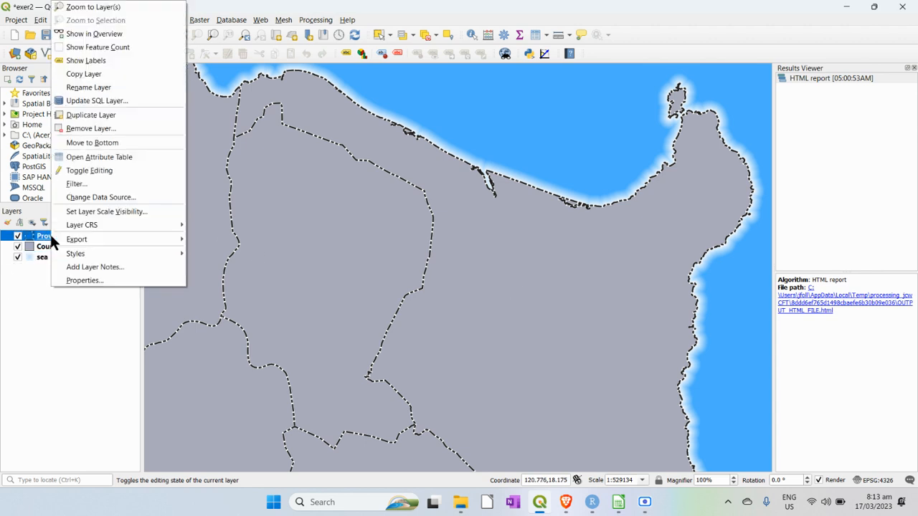
{"action": "mouse_move", "coordinate": [126, 242]}
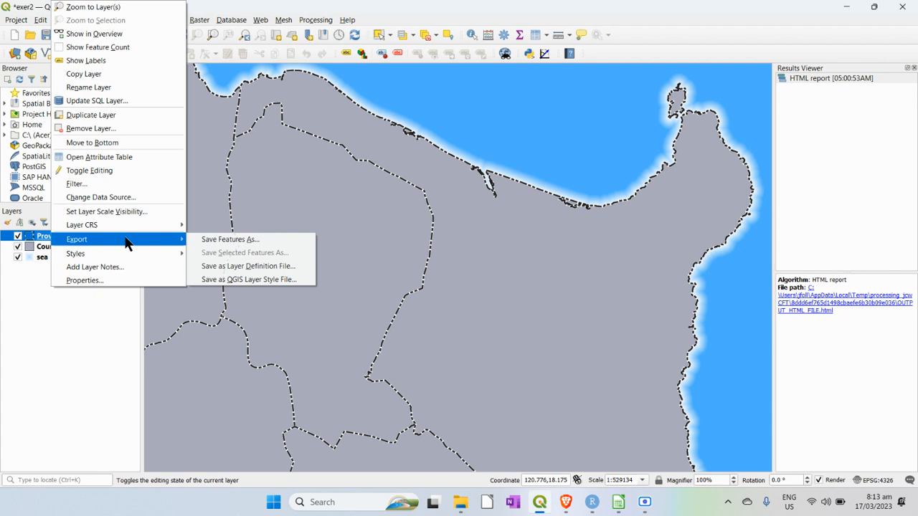
{"action": "left_click", "coordinate": [107, 281]}
{"action": "left_click_drag", "start_coordinate": [403, 136], "coordinate": [402, 105]}
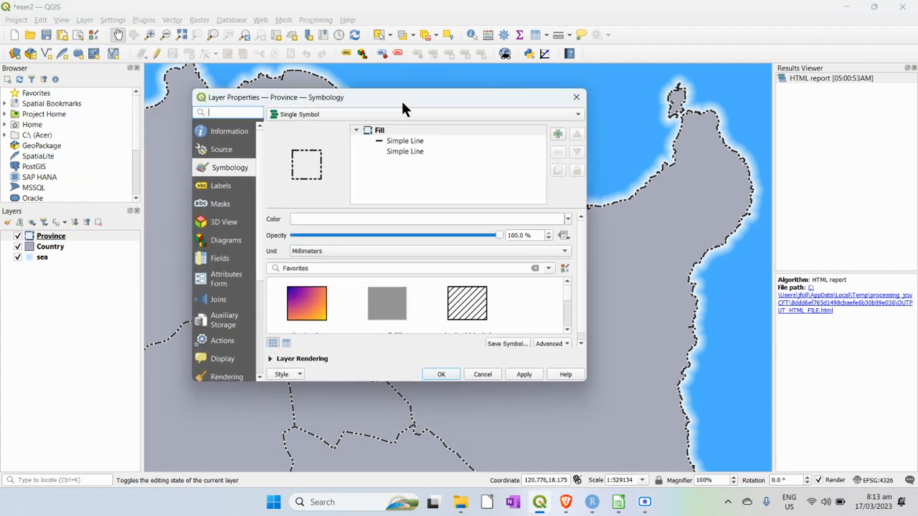
{"action": "left_click", "coordinate": [243, 187]}
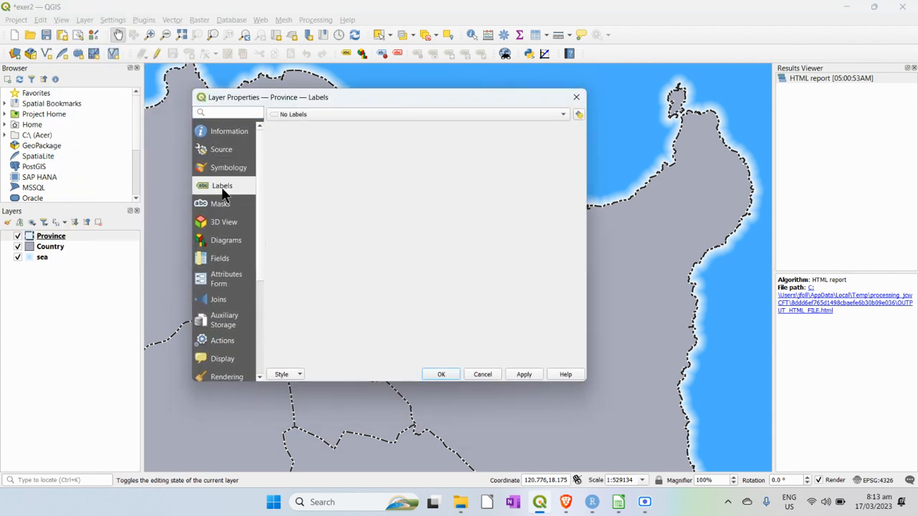
{"action": "left_click", "coordinate": [563, 115]}
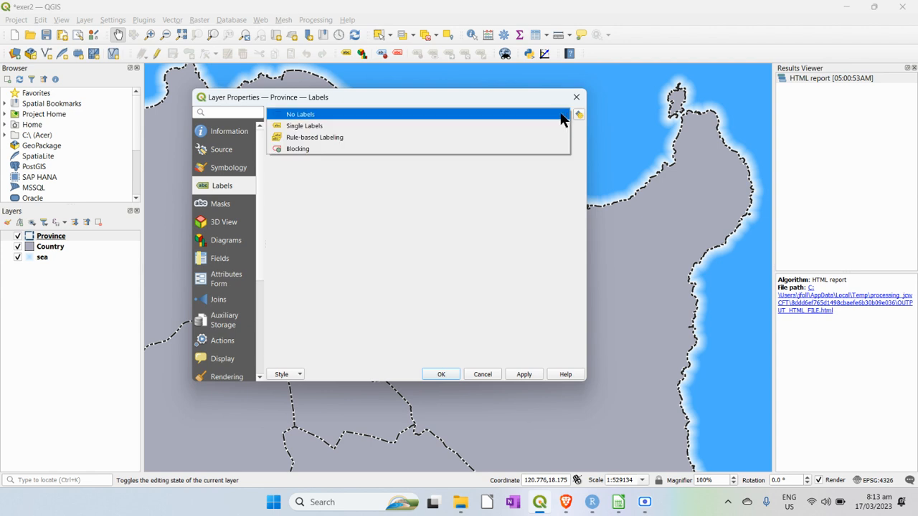
{"action": "left_click", "coordinate": [318, 132]}
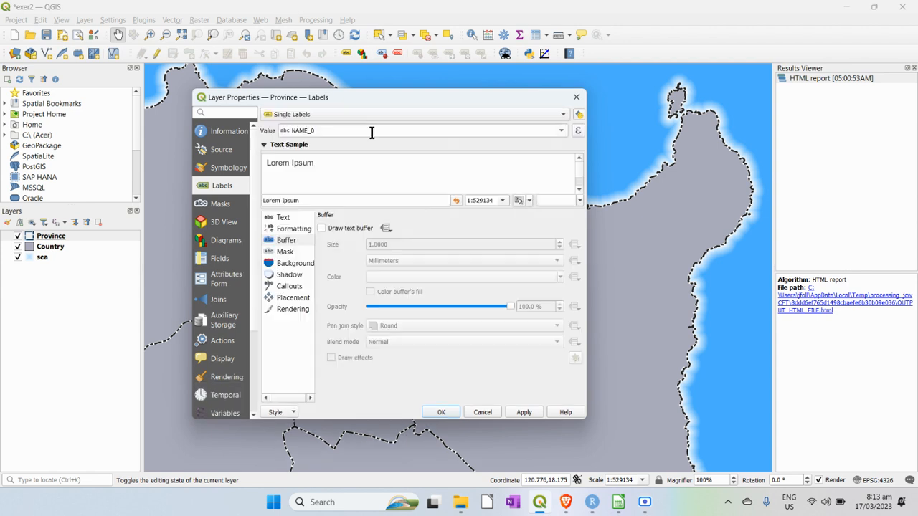
Label the Province layer with the NAME_1 field and apply it to the map.
{"action": "left_click", "coordinate": [560, 131]}
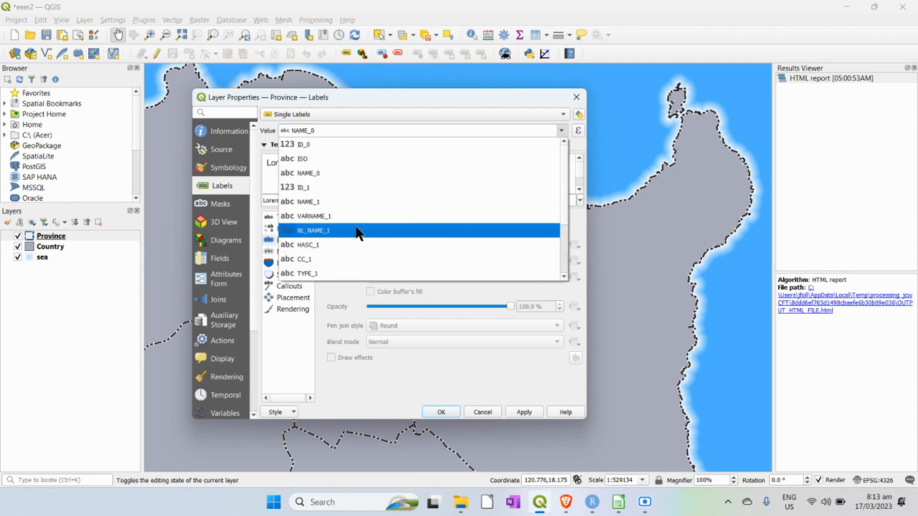
{"action": "scroll", "coordinate": [356, 228], "scroll_direction": "down", "scroll_amount": 2}
{"action": "scroll", "coordinate": [355, 225], "scroll_direction": "up", "scroll_amount": 3}
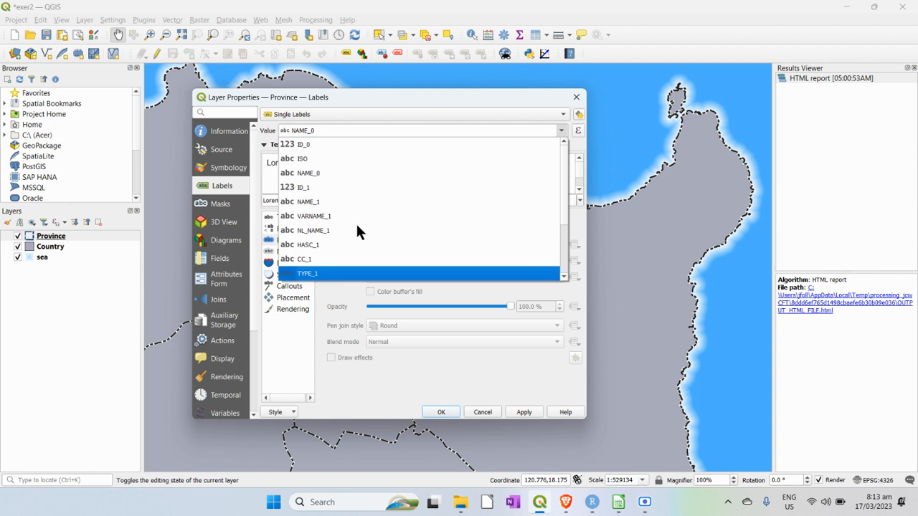
{"action": "scroll", "coordinate": [356, 226], "scroll_direction": "down", "scroll_amount": 3}
{"action": "scroll", "coordinate": [355, 226], "scroll_direction": "up", "scroll_amount": 2}
{"action": "left_click", "coordinate": [312, 203]}
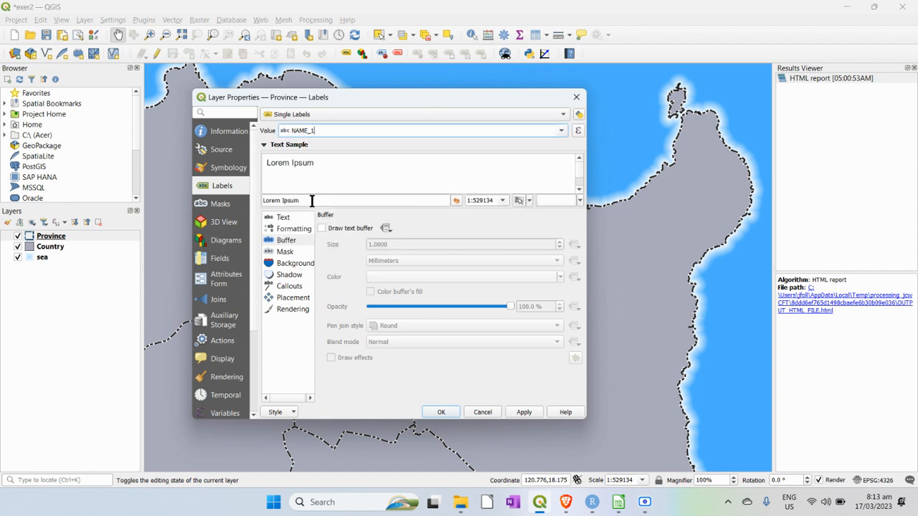
{"action": "left_click_drag", "start_coordinate": [444, 99], "coordinate": [303, 88]}
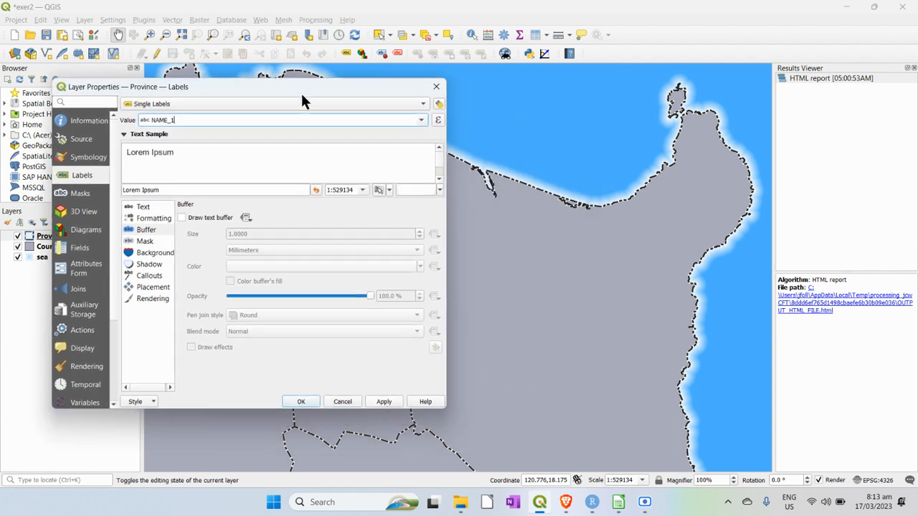
{"action": "left_click", "coordinate": [385, 401]}
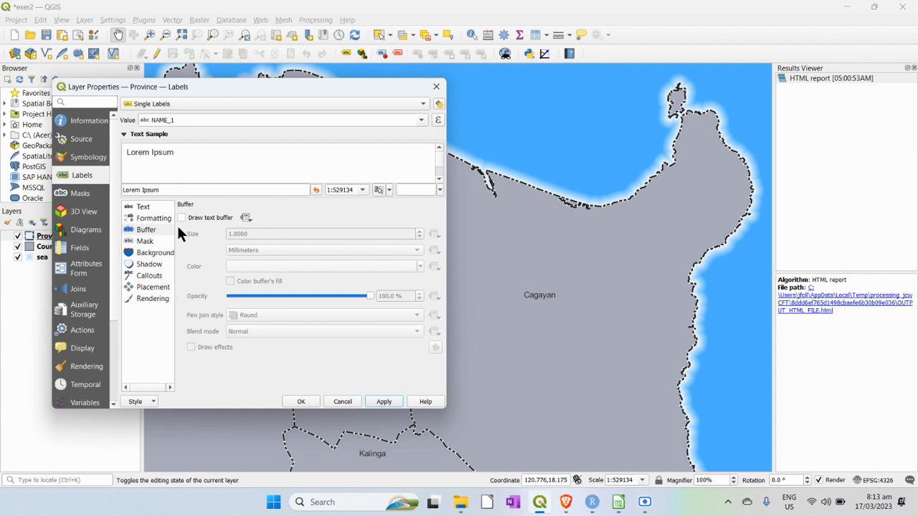
Increase the province label text size to about 17 points.
{"action": "left_click", "coordinate": [143, 207]}
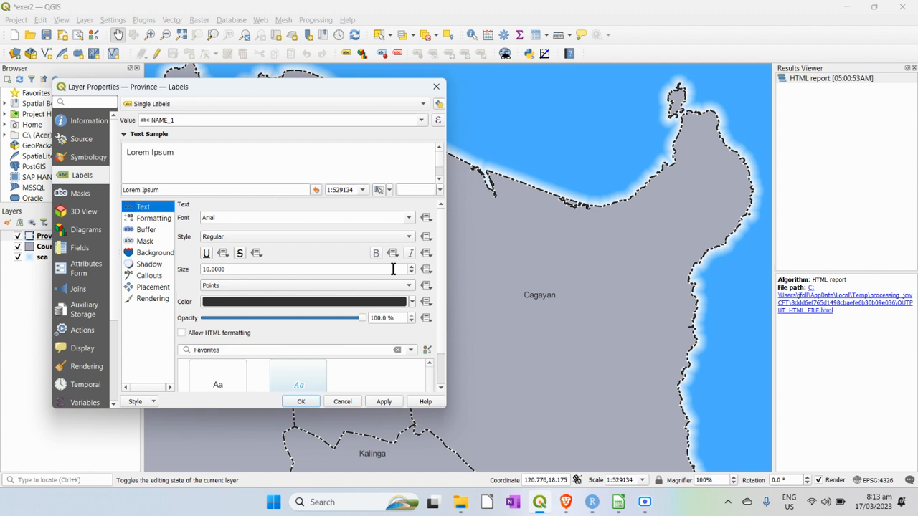
{"action": "scroll", "coordinate": [408, 266], "scroll_direction": "up", "scroll_amount": 6}
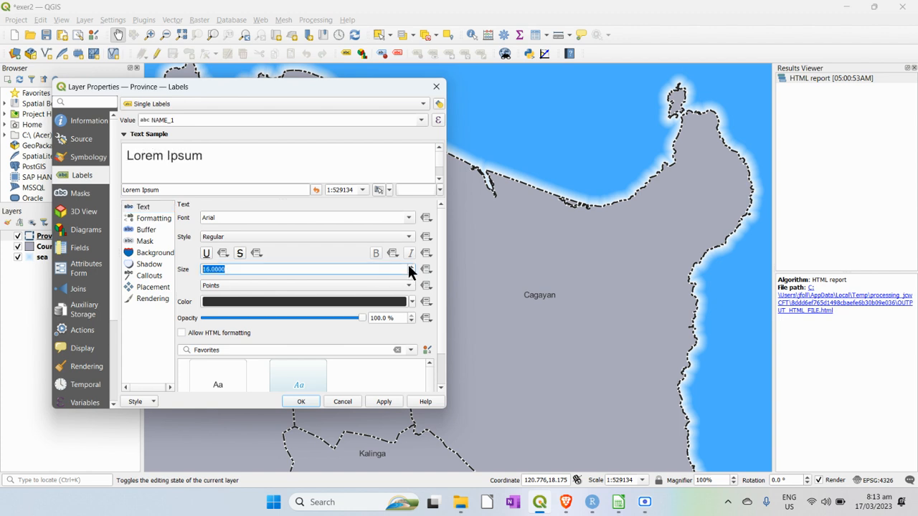
{"action": "scroll", "coordinate": [409, 269], "scroll_direction": "up", "scroll_amount": 2}
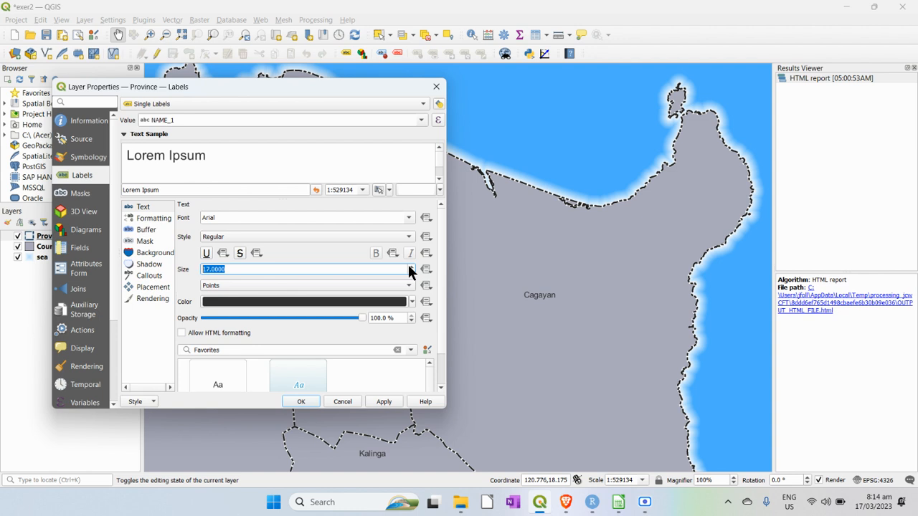
Draw a 1 mm text buffer around the province labels, then apply and accept the label settings.
{"action": "left_click", "coordinate": [147, 231]}
{"action": "left_click", "coordinate": [181, 218]}
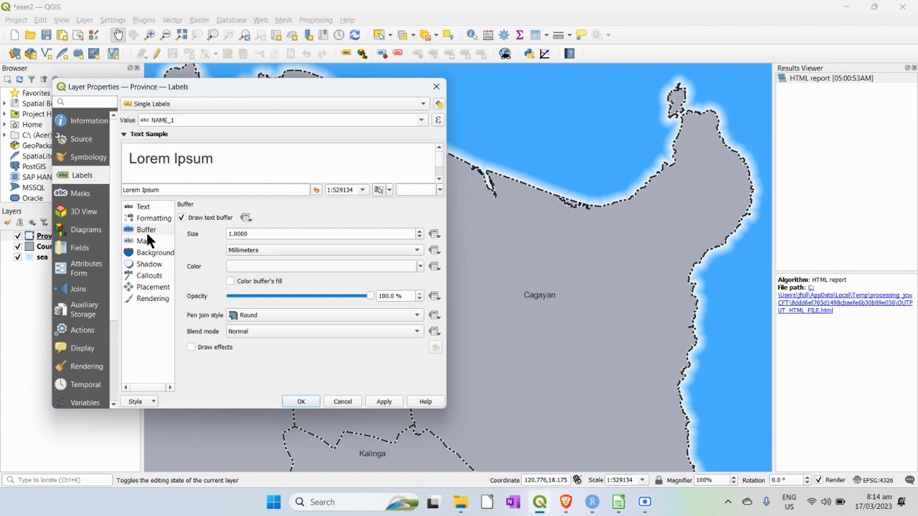
{"action": "left_click", "coordinate": [385, 402]}
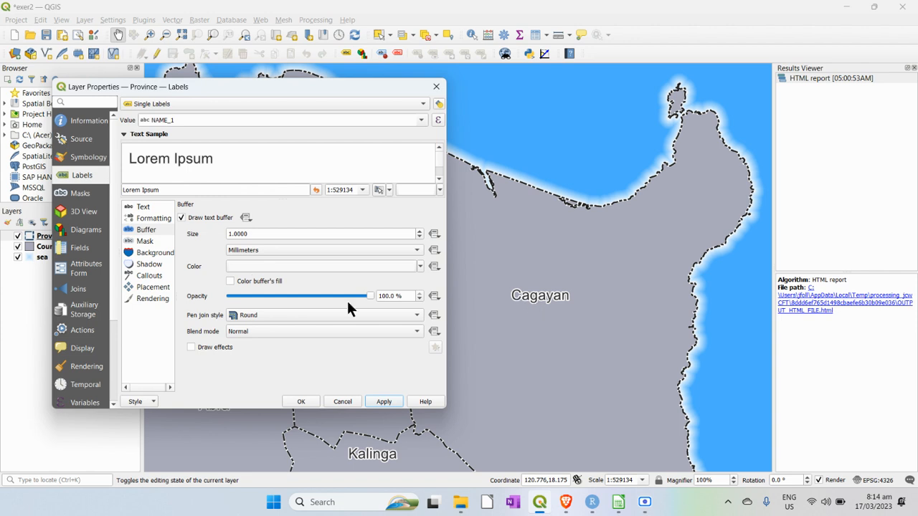
{"action": "left_click", "coordinate": [142, 230]}
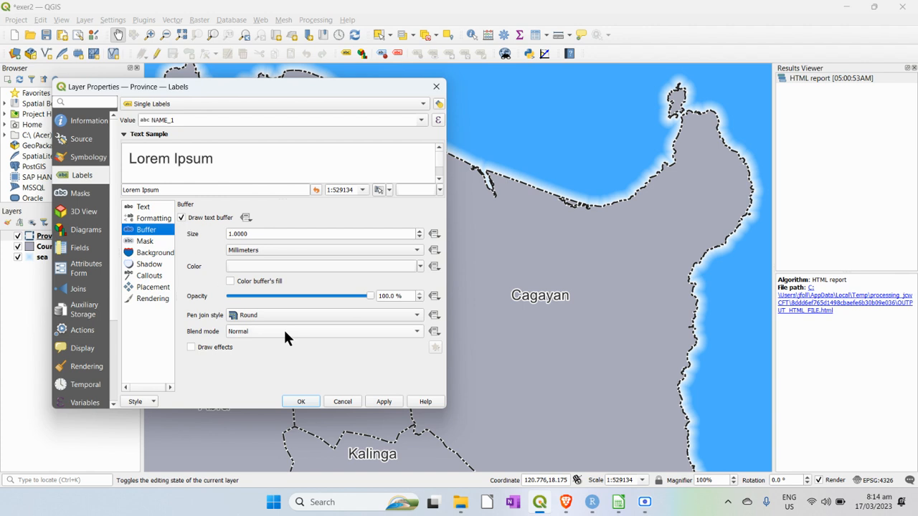
{"action": "left_click", "coordinate": [381, 401]}
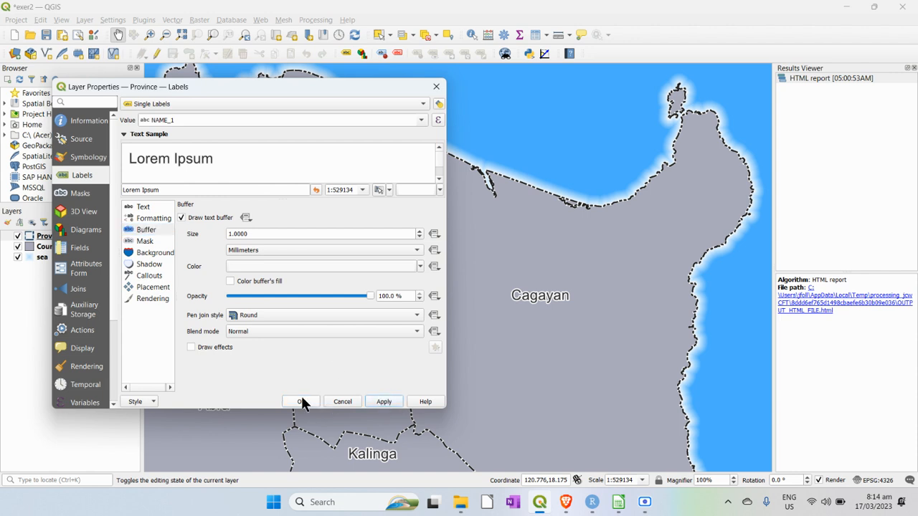
{"action": "left_click", "coordinate": [301, 402]}
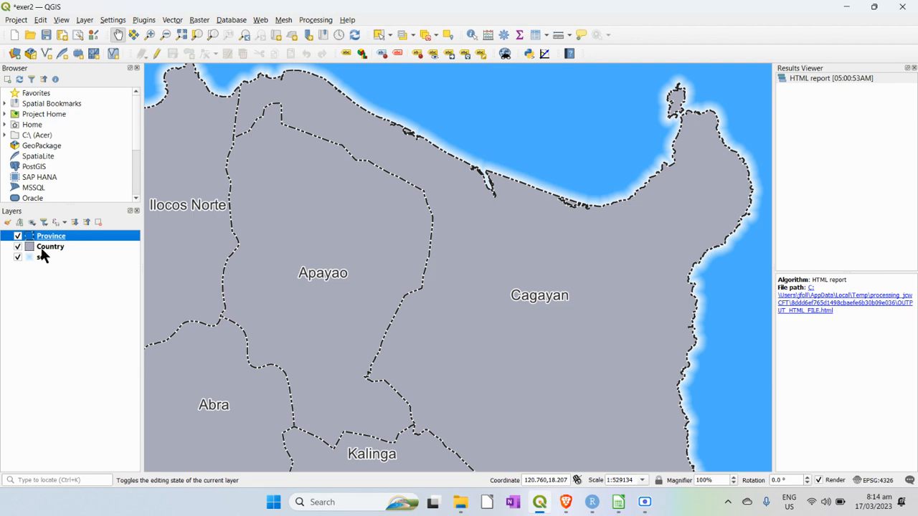
Add the PHL_adm2.shp shapefile from the gadm_PHL_adm folder as a vector layer and close the data source manager.
{"action": "left_click", "coordinate": [85, 20]}
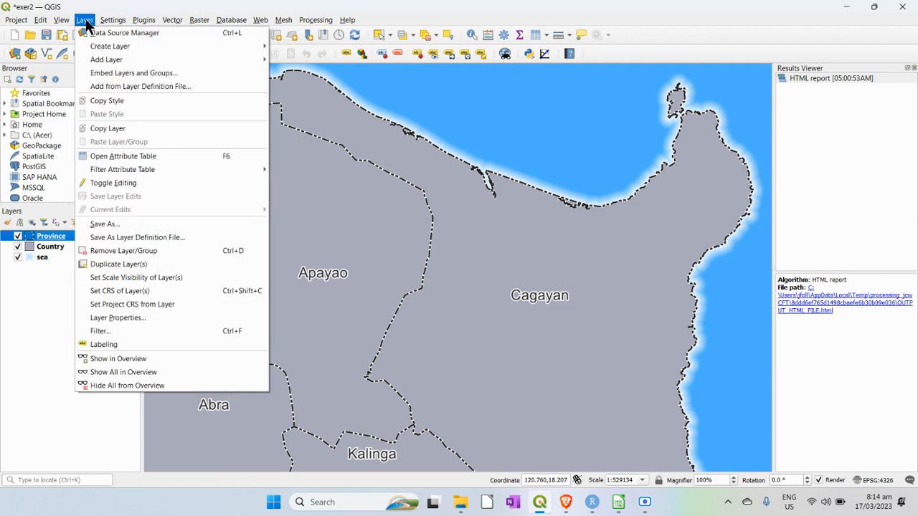
{"action": "mouse_move", "coordinate": [101, 60]}
{"action": "left_click", "coordinate": [317, 63]}
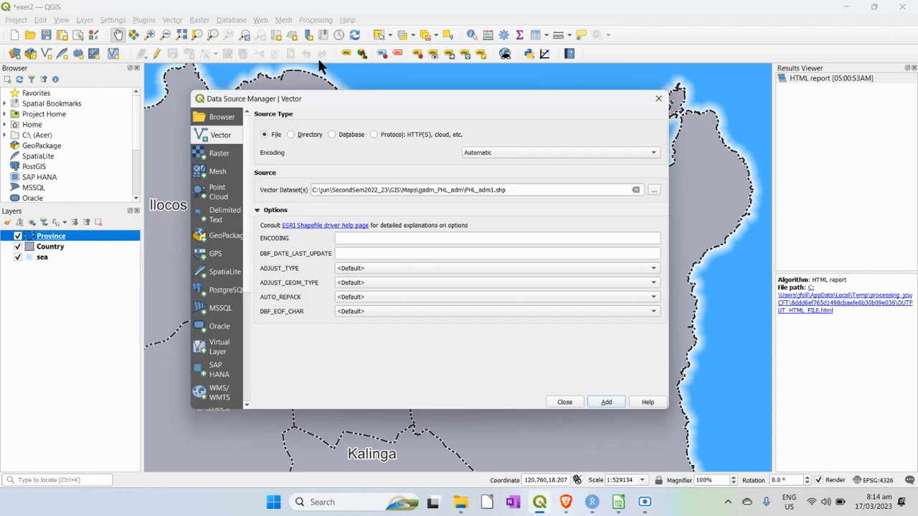
{"action": "left_click", "coordinate": [653, 190]}
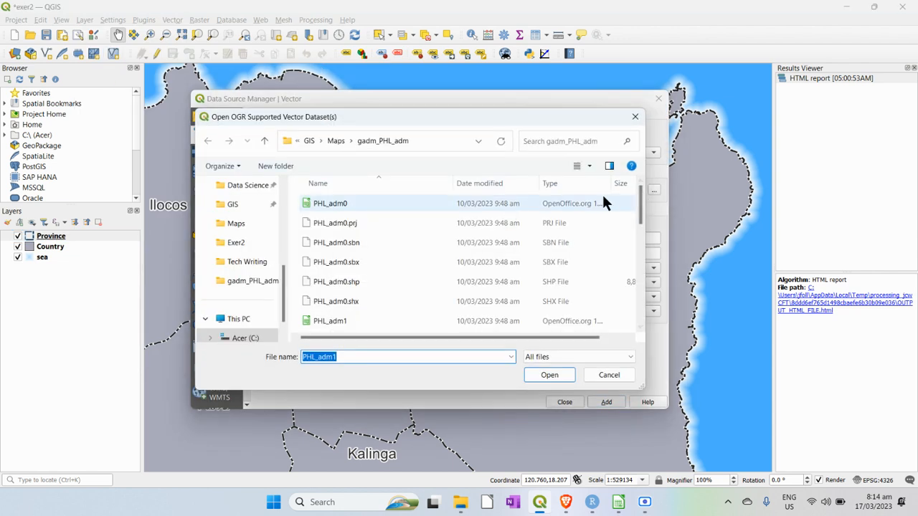
{"action": "scroll", "coordinate": [364, 278], "scroll_direction": "down", "scroll_amount": 4}
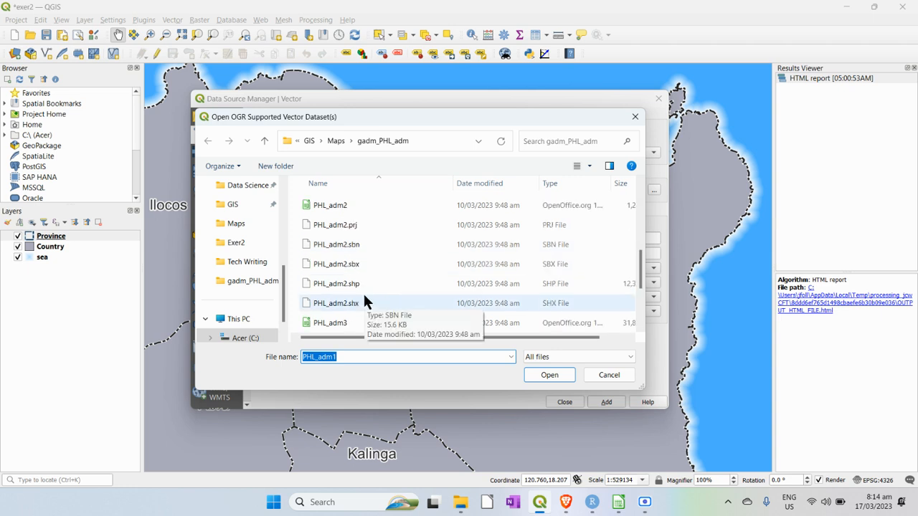
{"action": "left_click", "coordinate": [354, 284]}
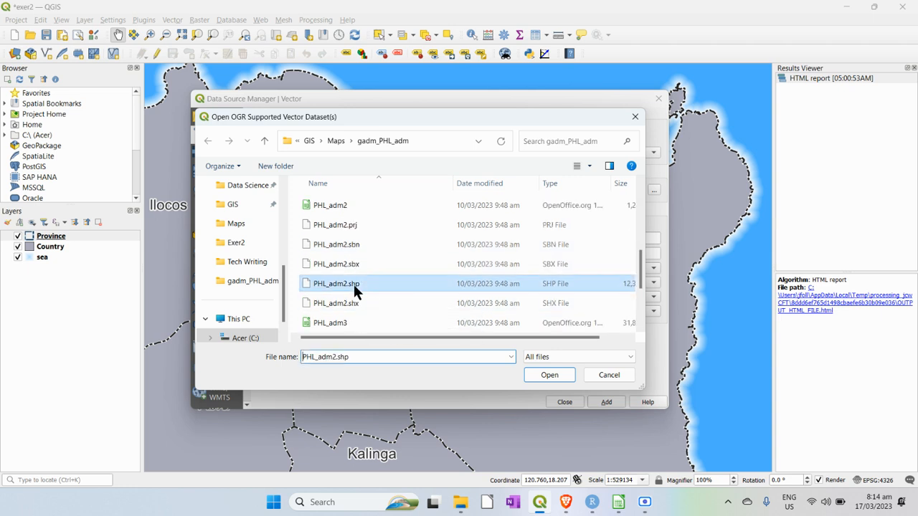
{"action": "left_click", "coordinate": [544, 371]}
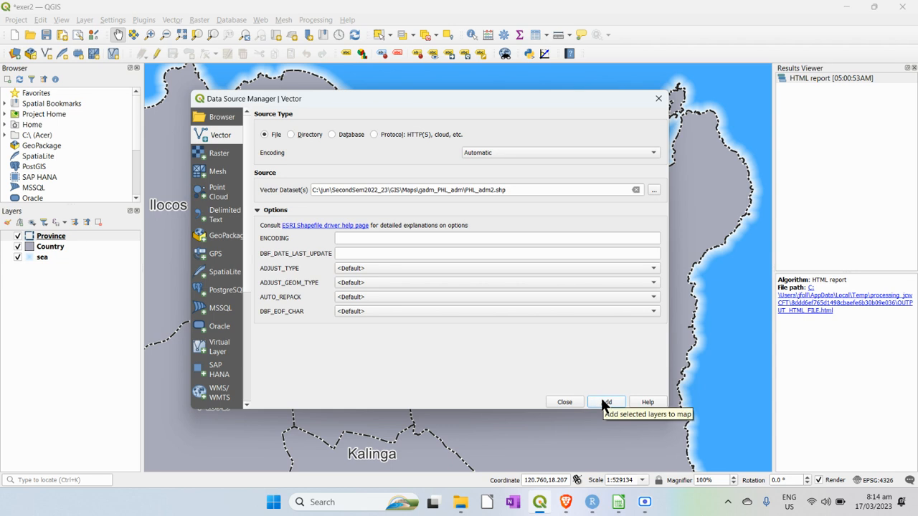
{"action": "left_click", "coordinate": [606, 402]}
{"action": "left_click_drag", "start_coordinate": [543, 98], "coordinate": [373, 112]}
{"action": "left_click_drag", "start_coordinate": [467, 139], "coordinate": [317, 139]}
{"action": "left_click_drag", "start_coordinate": [208, 110], "coordinate": [321, 89]}
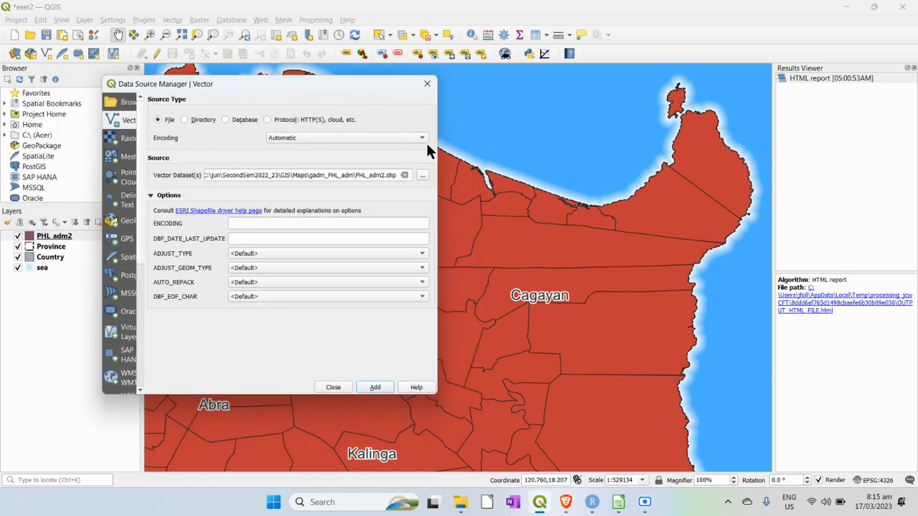
{"action": "left_click_drag", "start_coordinate": [437, 144], "coordinate": [544, 144]}
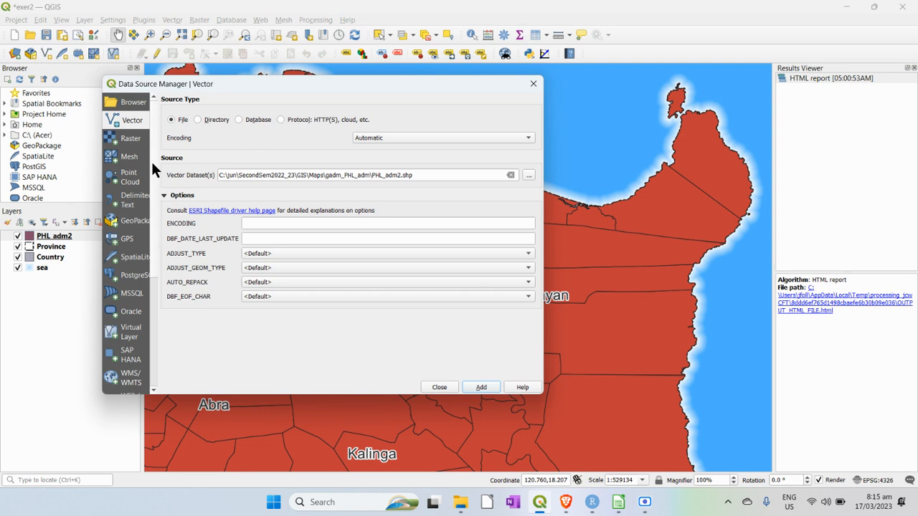
{"action": "left_click", "coordinate": [438, 388]}
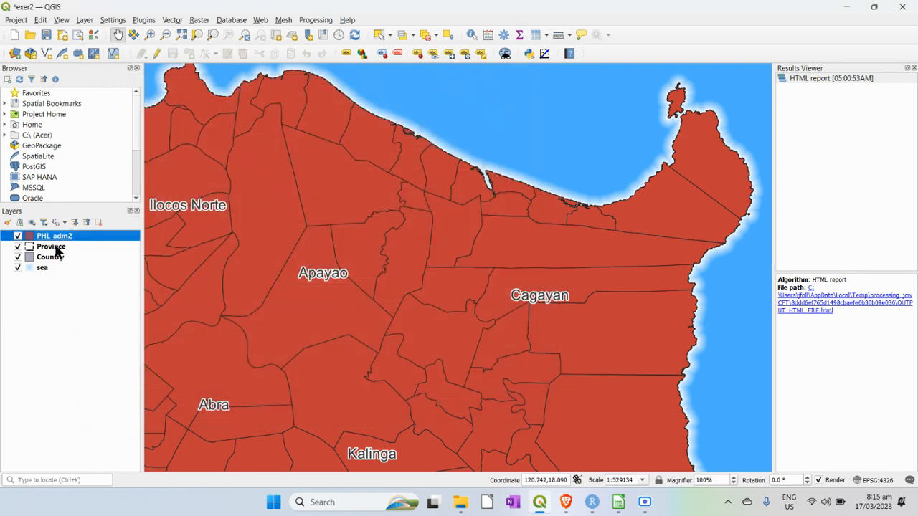
Rename the PHL_adm2 layer as Municip.
{"action": "right_click", "coordinate": [56, 239]}
{"action": "mouse_move", "coordinate": [67, 240]}
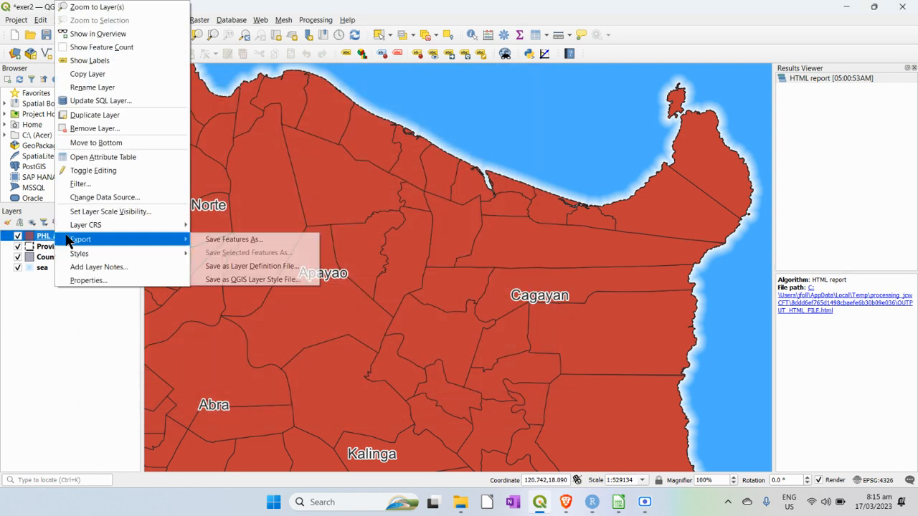
{"action": "left_click", "coordinate": [90, 86]}
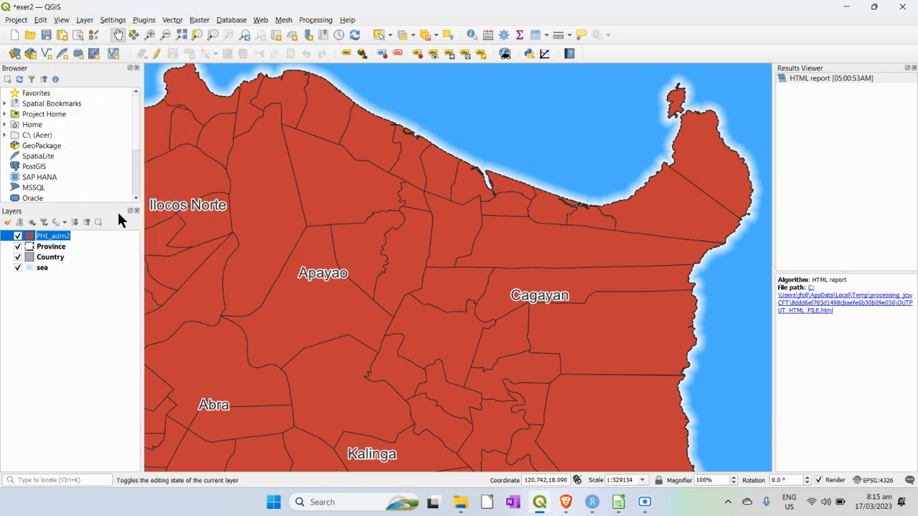
{"action": "type", "text": "Municip"}
{"action": "key", "text": "Return"}
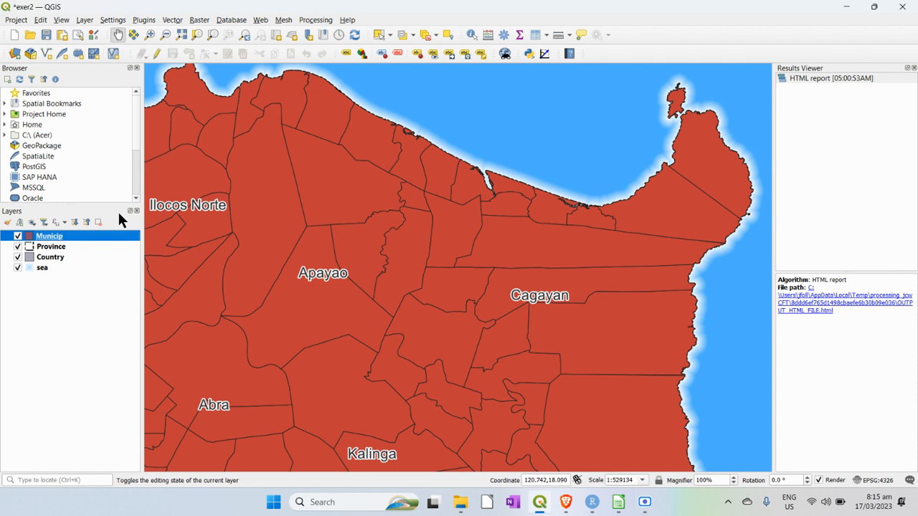
Change the Municip layer's symbol from a simple fill to Outline: Simple Line.
{"action": "right_click", "coordinate": [47, 238]}
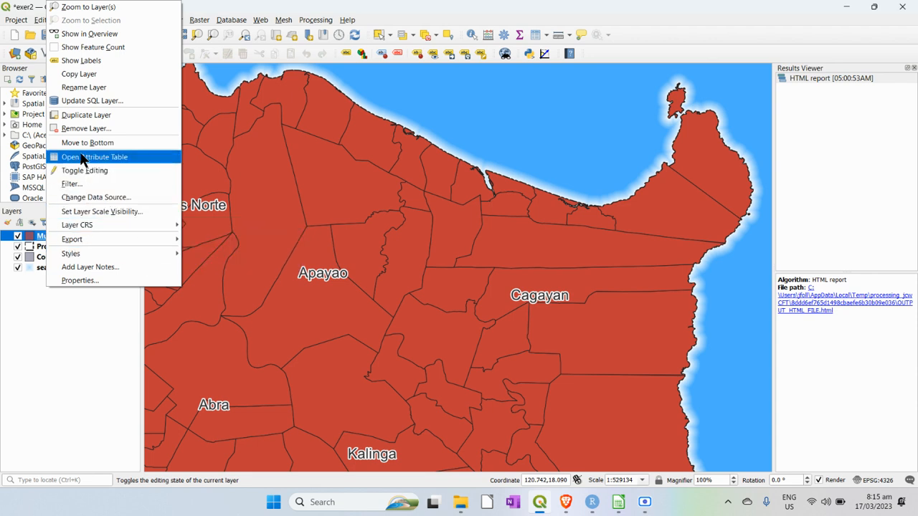
{"action": "left_click", "coordinate": [82, 282]}
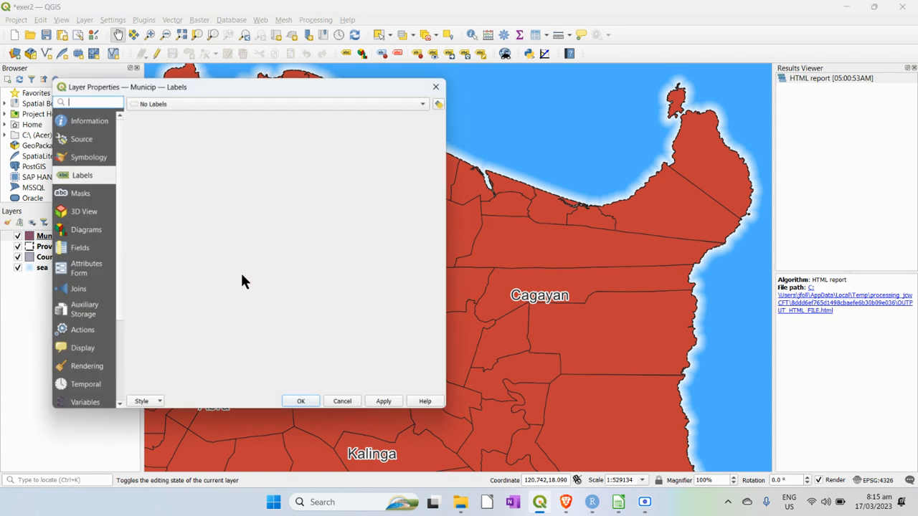
{"action": "left_click", "coordinate": [92, 161]}
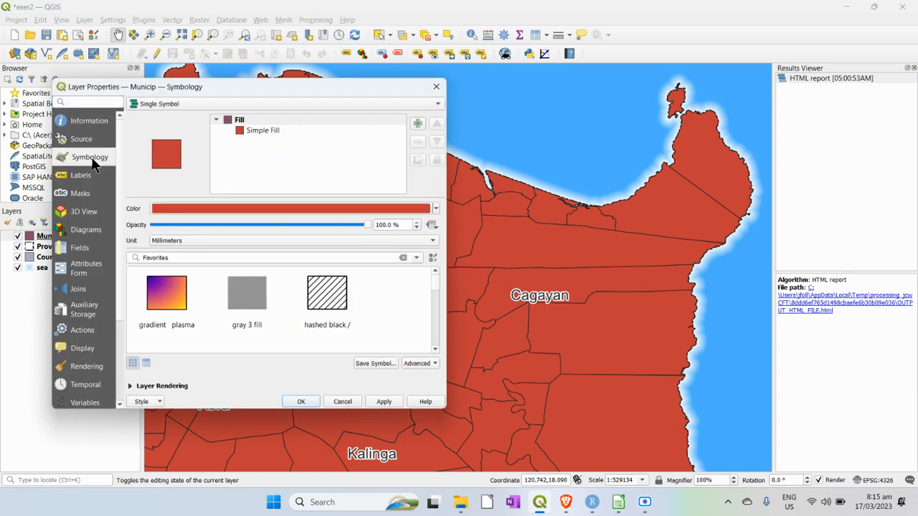
{"action": "left_click", "coordinate": [258, 131]}
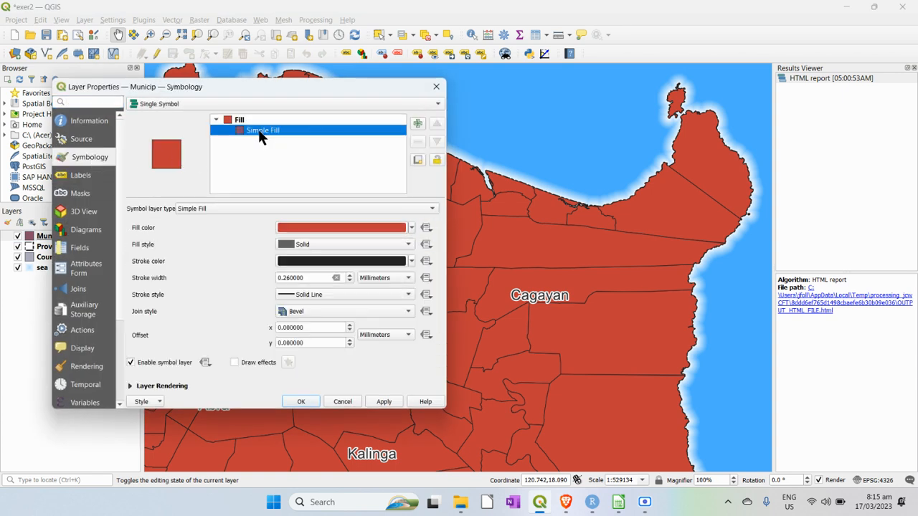
{"action": "left_click", "coordinate": [285, 209]}
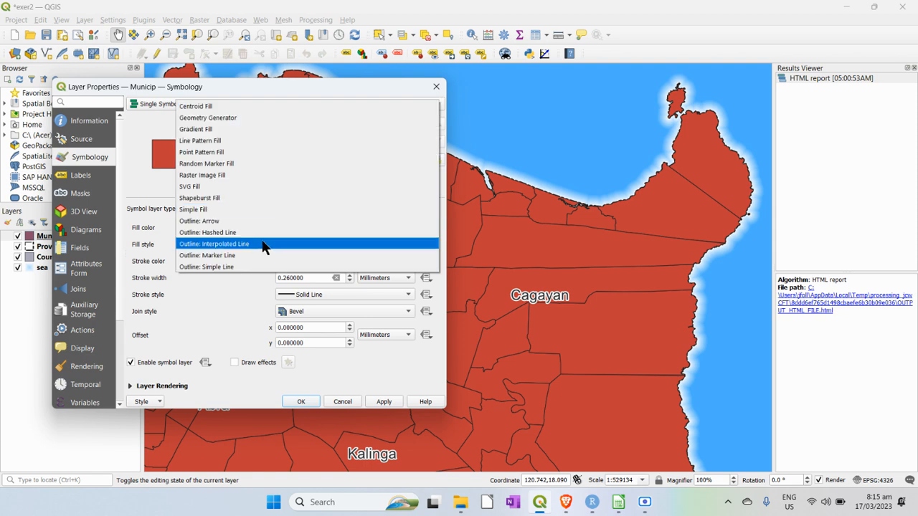
{"action": "left_click", "coordinate": [237, 267]}
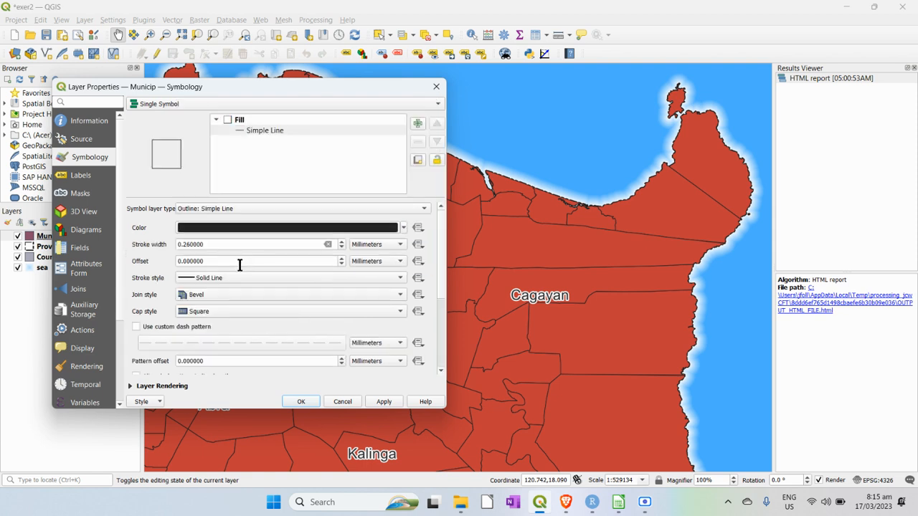
Set the Municip outline to a 0.46 mm stroke width with the Dash Dot Line style and apply it.
{"action": "left_click", "coordinate": [342, 241]}
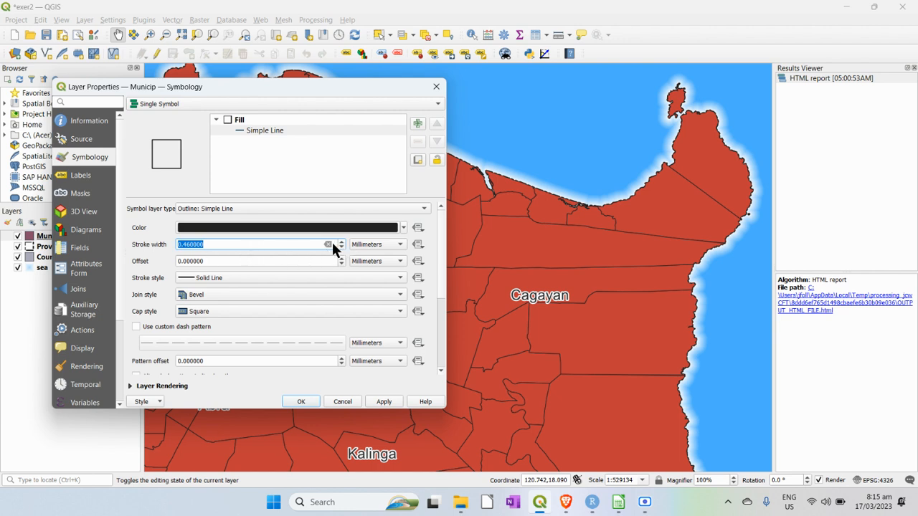
{"action": "left_click", "coordinate": [280, 278]}
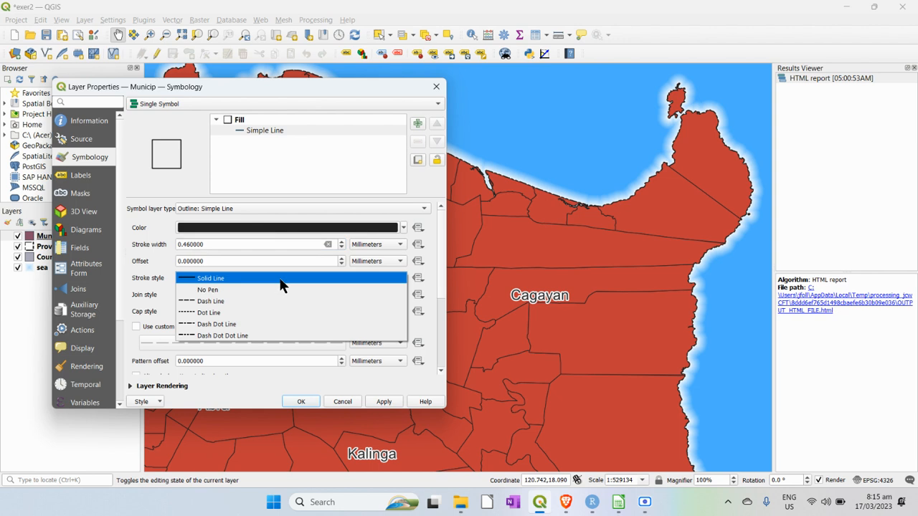
{"action": "left_click", "coordinate": [213, 323]}
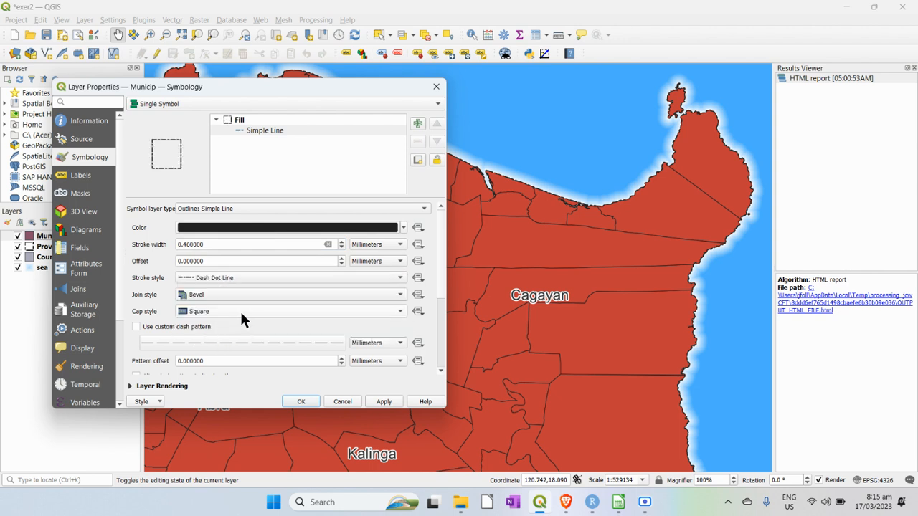
{"action": "left_click", "coordinate": [386, 403]}
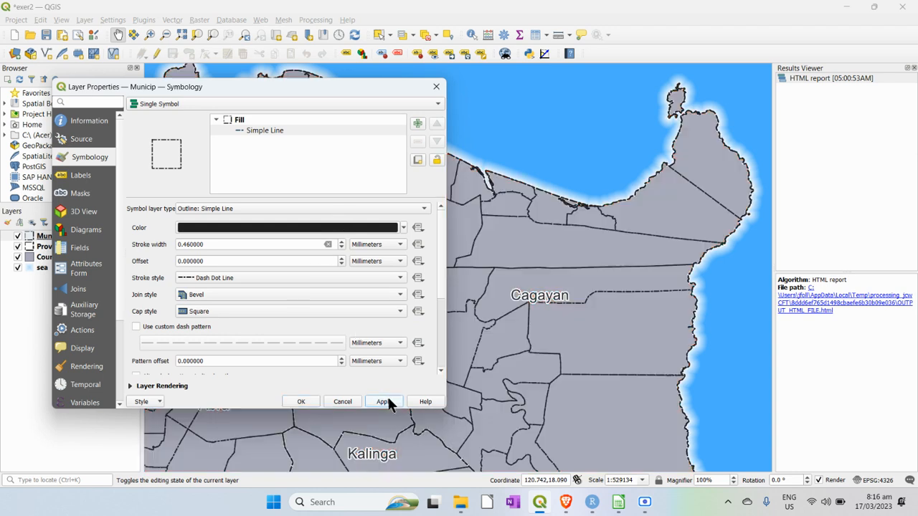
Add a Simple Fill symbol layer to the Municip symbol and set its fill color to white.
{"action": "left_click_drag", "start_coordinate": [363, 91], "coordinate": [333, 90]}
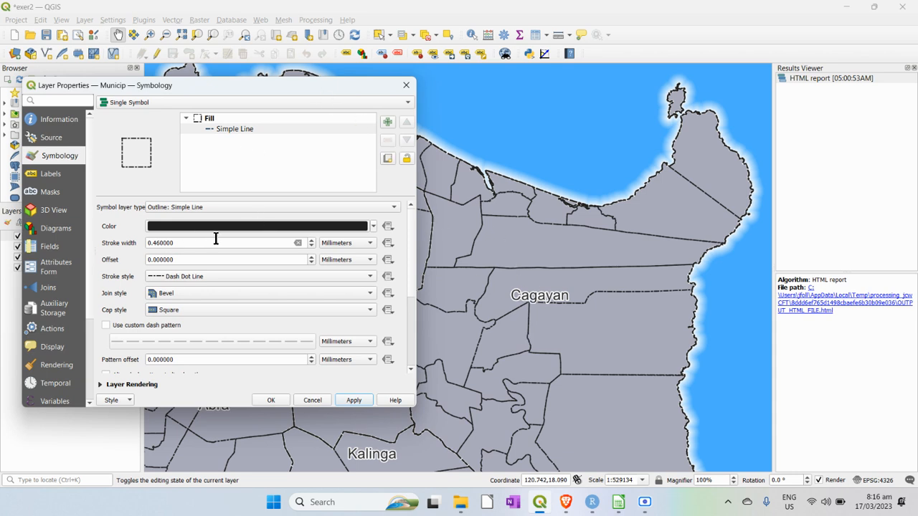
{"action": "left_click", "coordinate": [386, 122]}
{"action": "left_click", "coordinate": [226, 129]}
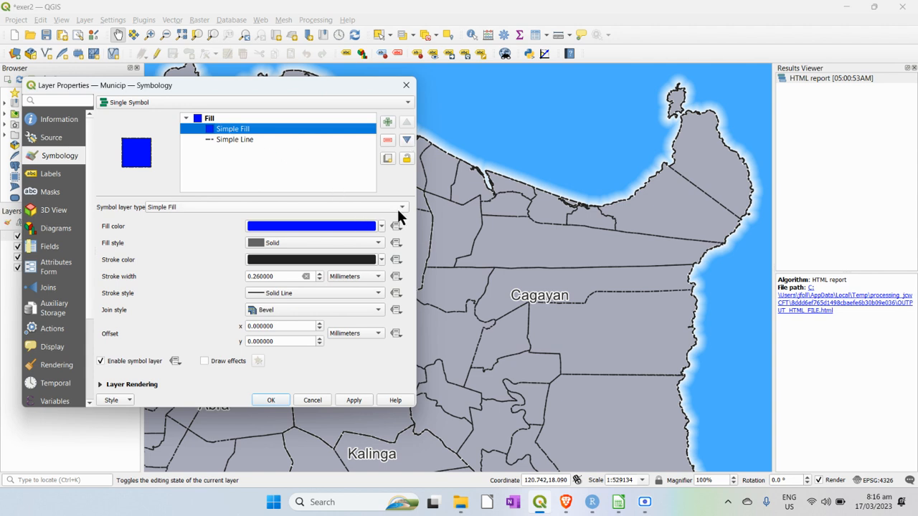
{"action": "left_click", "coordinate": [378, 224]}
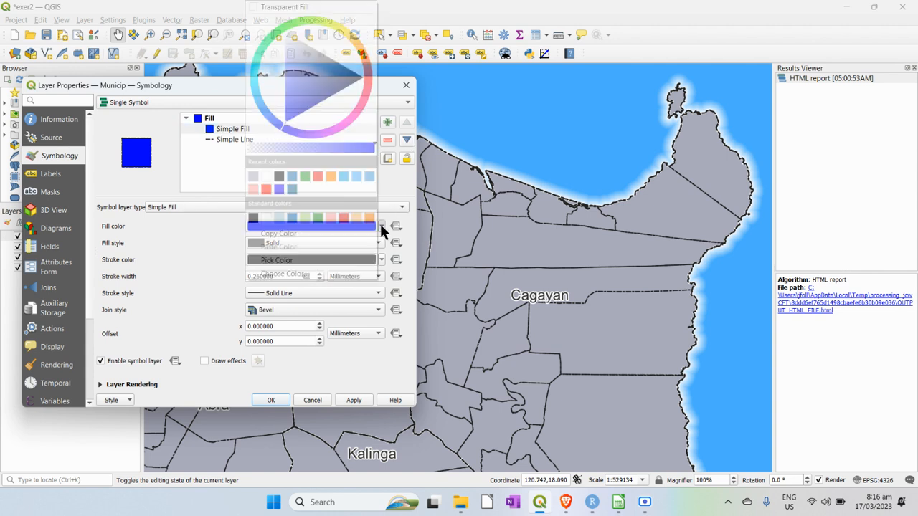
{"action": "left_click", "coordinate": [267, 217]}
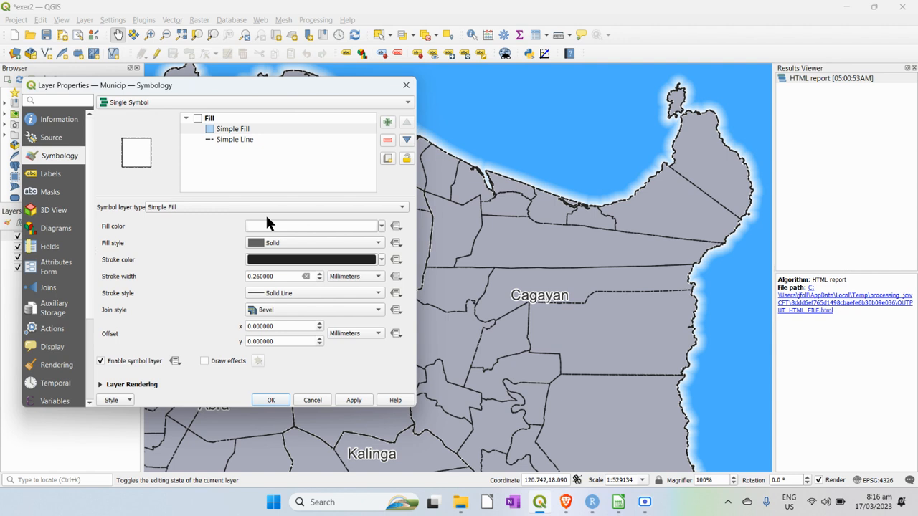
Set the stroke width of the Municip symbol's Simple Fill to 0.66 mm.
{"action": "left_click", "coordinate": [223, 126]}
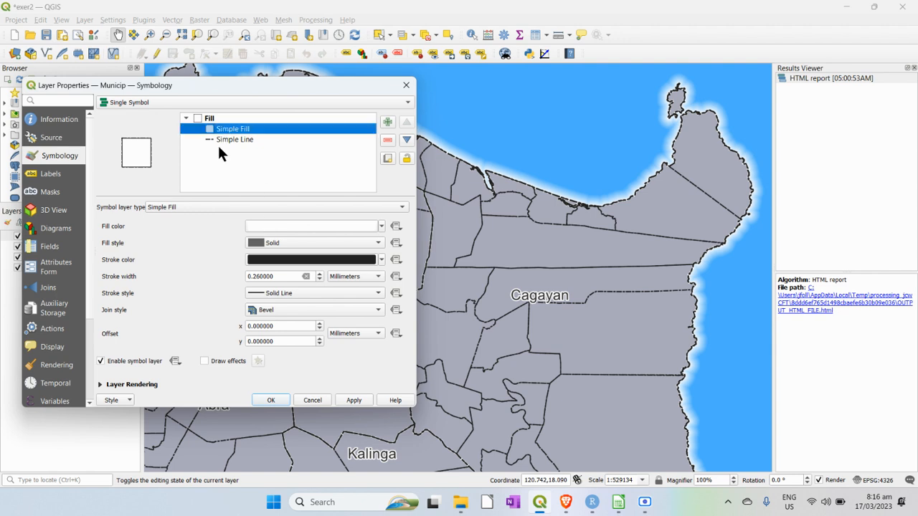
{"action": "left_click", "coordinate": [319, 273]}
{"action": "left_click", "coordinate": [319, 273]}
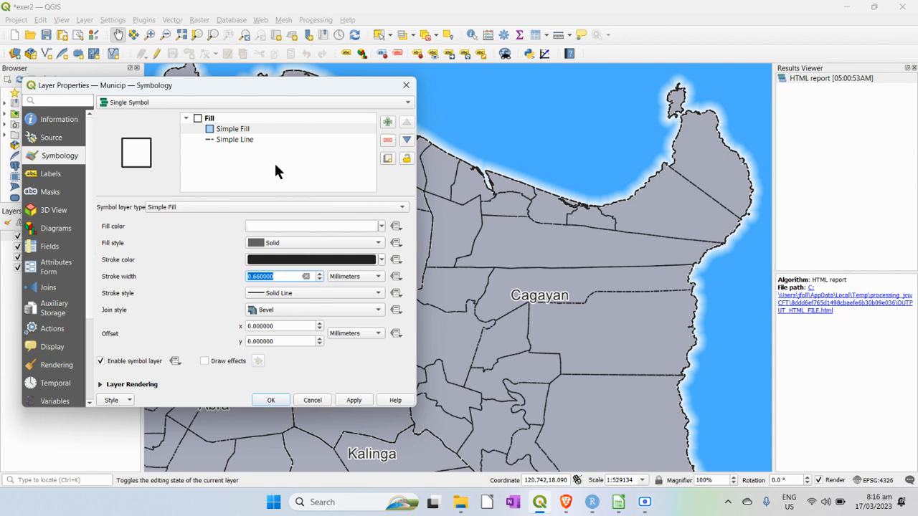
Move the Simple Fill beneath the dash-dot Simple Line in the Municip symbol and apply the order.
{"action": "left_click", "coordinate": [227, 139]}
{"action": "left_click", "coordinate": [226, 129]}
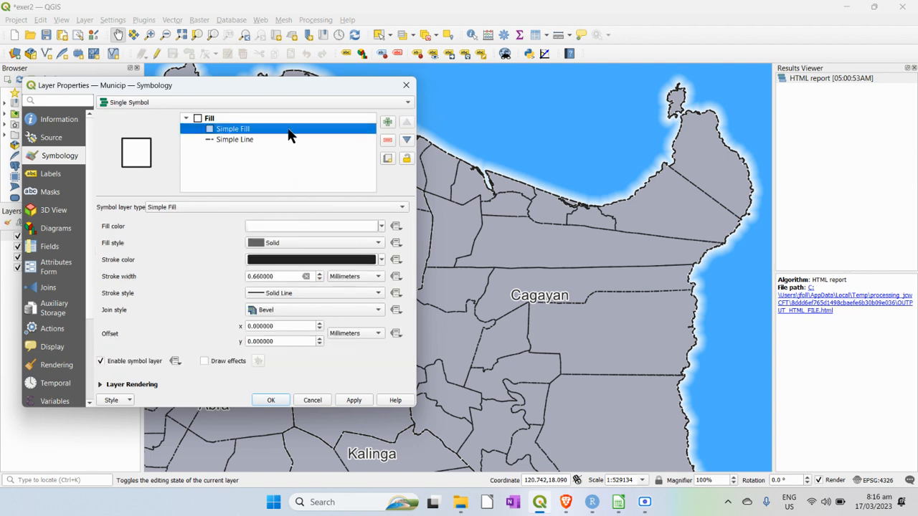
{"action": "left_click", "coordinate": [406, 140]}
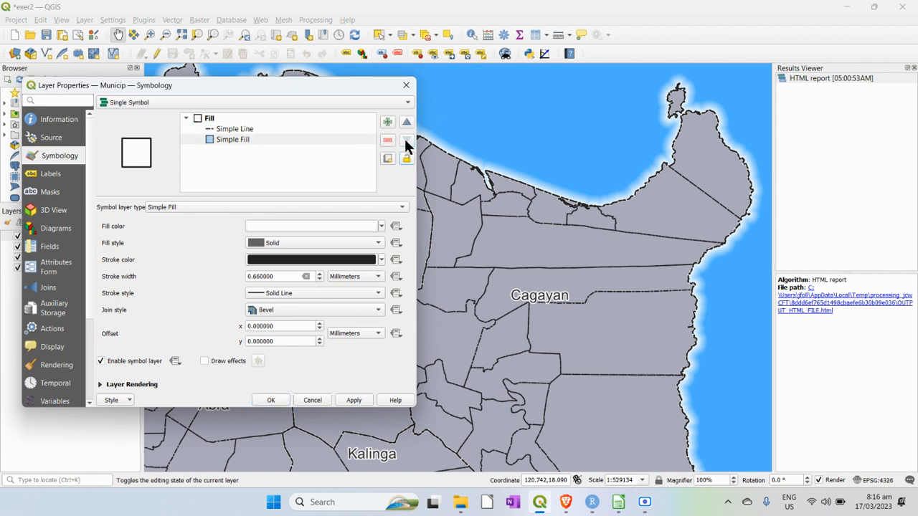
{"action": "left_click", "coordinate": [353, 401]}
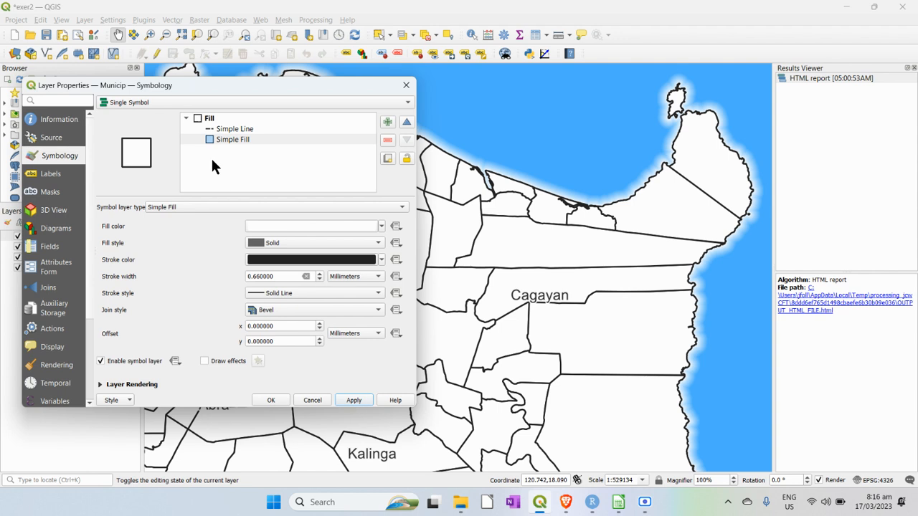
Change the Municip symbol's Simple Fill to Outline: Simple Line, color it white and apply it.
{"action": "left_click", "coordinate": [292, 206]}
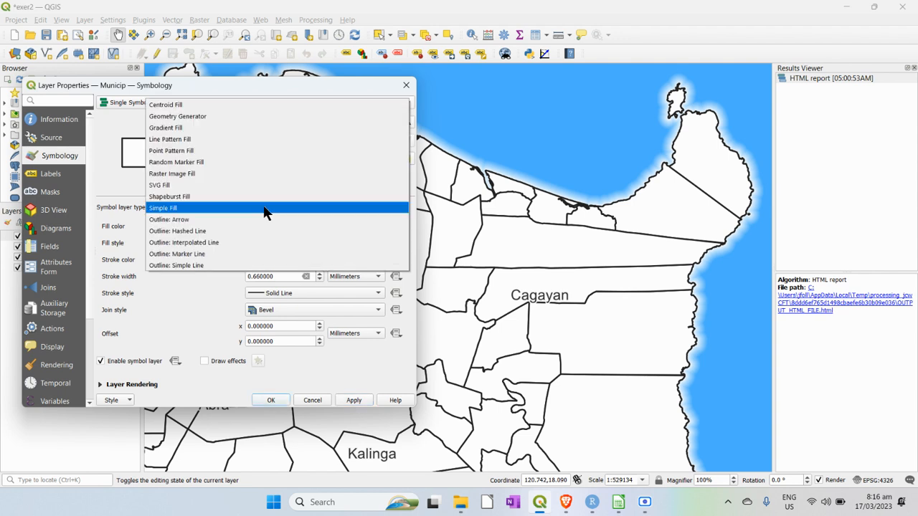
{"action": "left_click", "coordinate": [207, 270]}
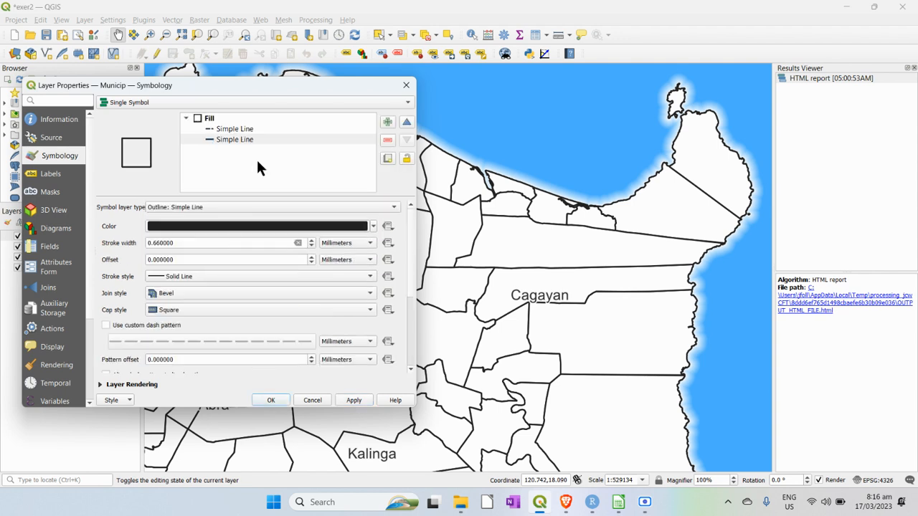
{"action": "left_click", "coordinate": [373, 227]}
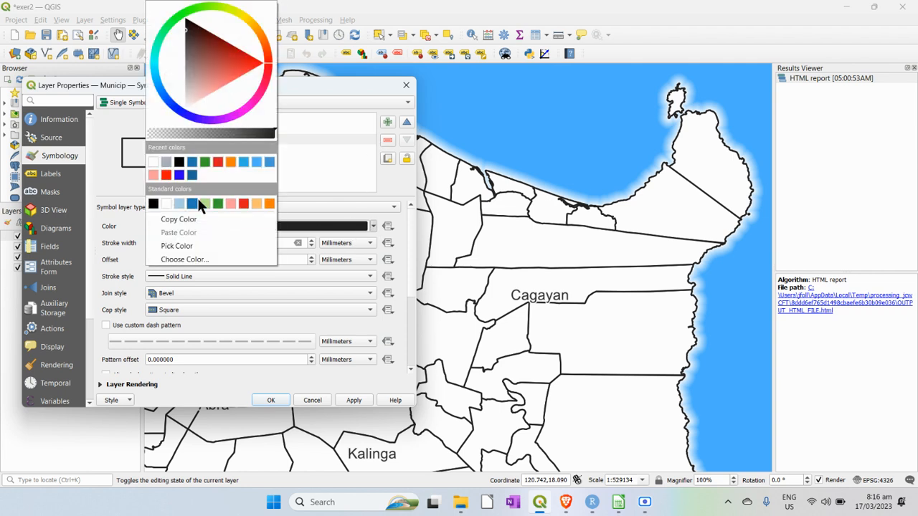
{"action": "left_click", "coordinate": [167, 204]}
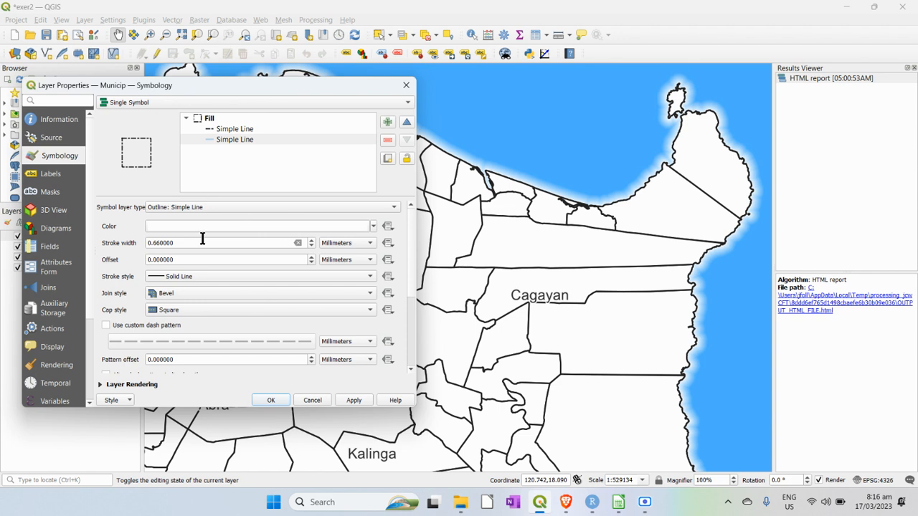
{"action": "left_click", "coordinate": [360, 400]}
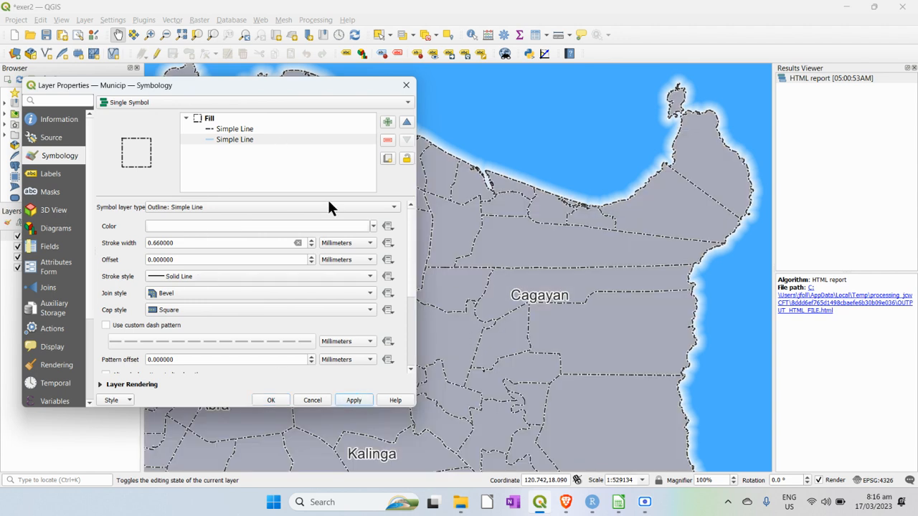
Compare the settings of the dash-dot and white lines in the Municip symbol, then apply and accept the layer properties.
{"action": "left_click", "coordinate": [226, 130]}
{"action": "left_click", "coordinate": [228, 138]}
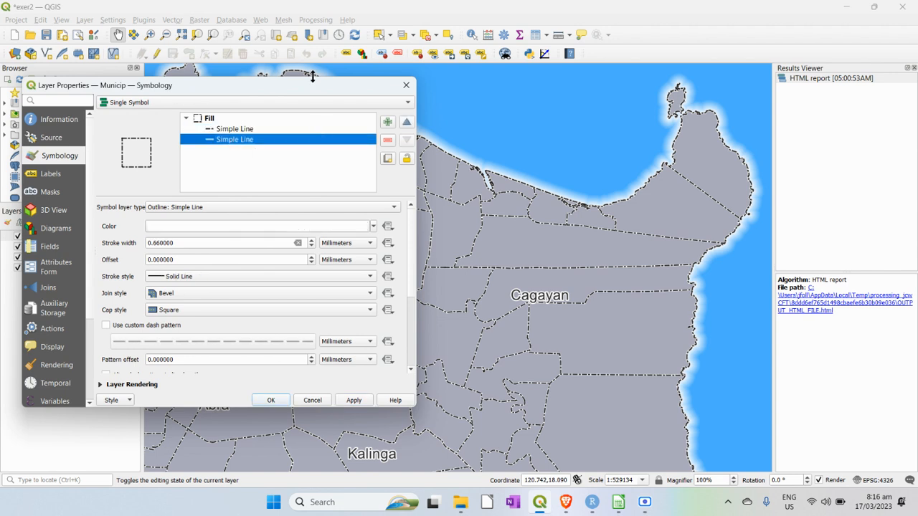
{"action": "left_click_drag", "start_coordinate": [315, 84], "coordinate": [289, 102]}
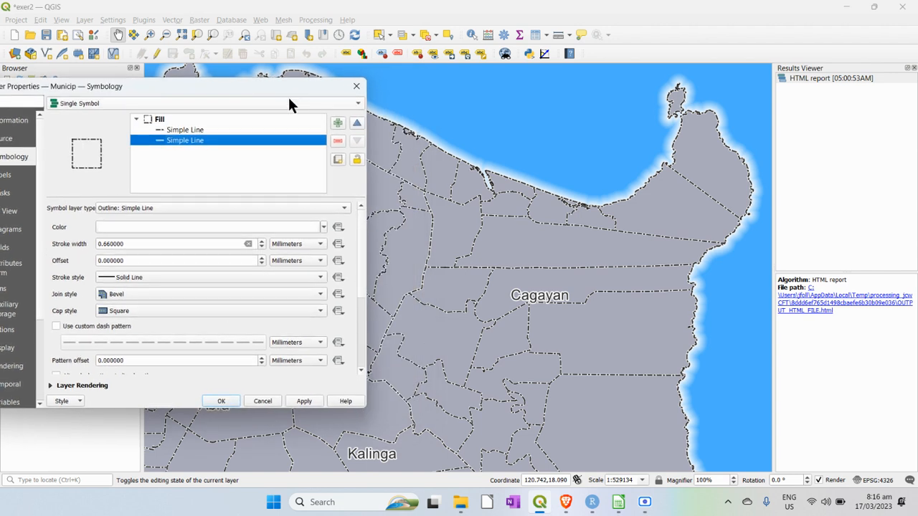
{"action": "left_click", "coordinate": [185, 132]}
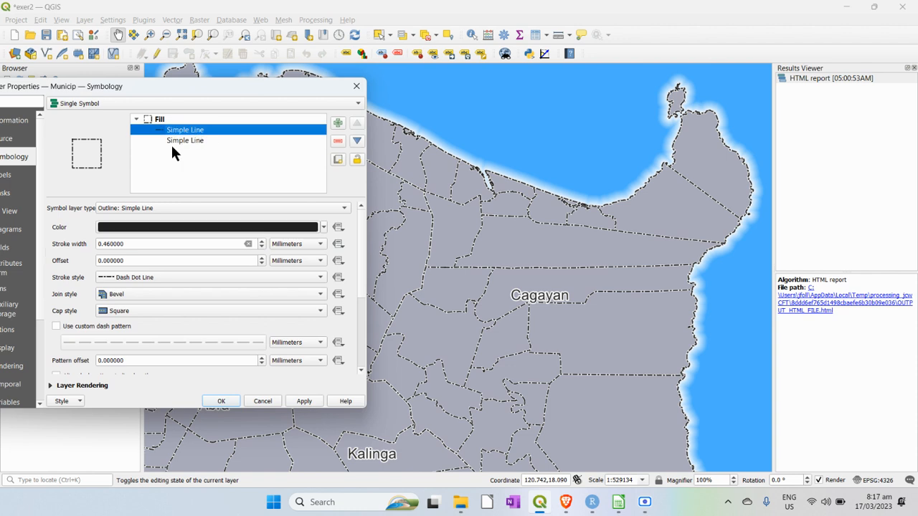
{"action": "left_click", "coordinate": [172, 141]}
{"action": "left_click", "coordinate": [168, 132]}
{"action": "left_click", "coordinate": [175, 140]}
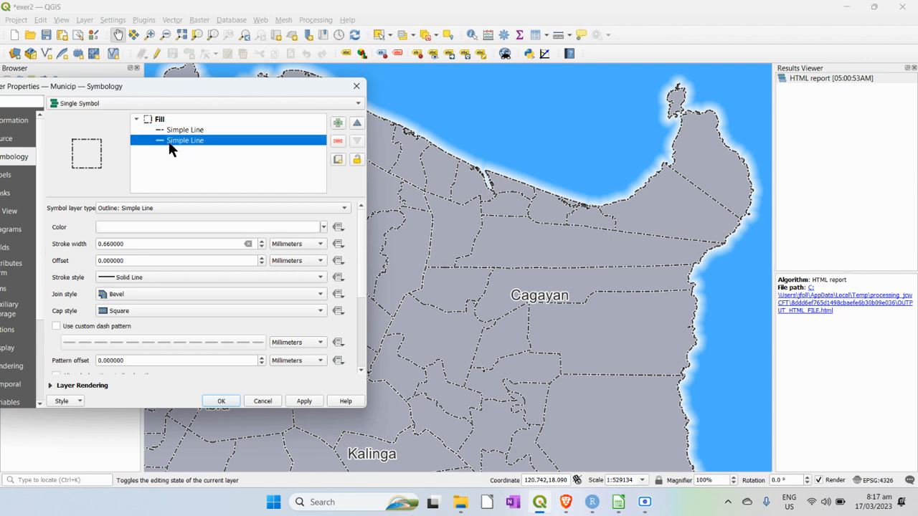
{"action": "left_click", "coordinate": [303, 400]}
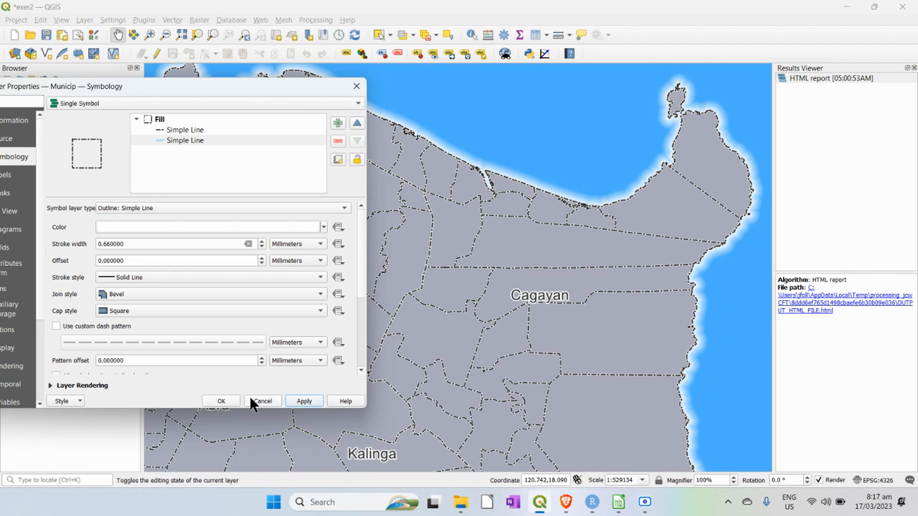
{"action": "left_click", "coordinate": [220, 402]}
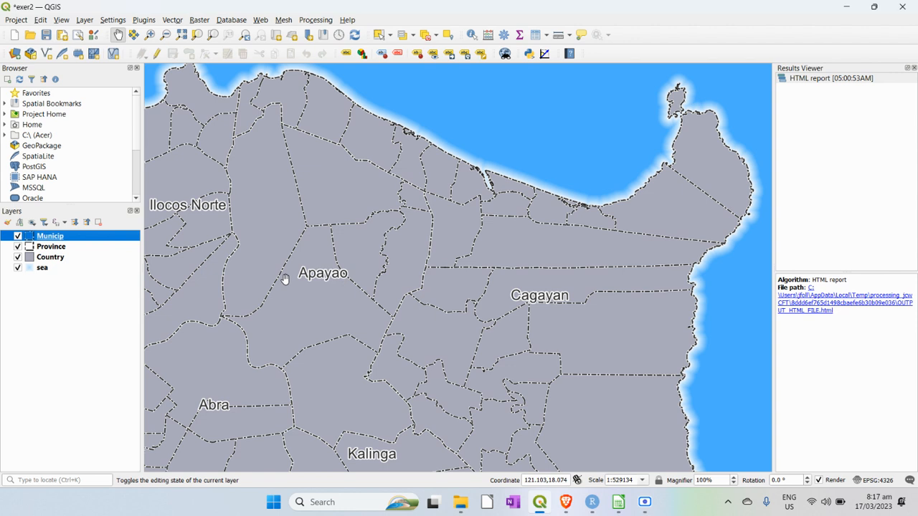
Move the Municip layer below the Province layer in the layer order.
{"action": "left_click", "coordinate": [56, 257]}
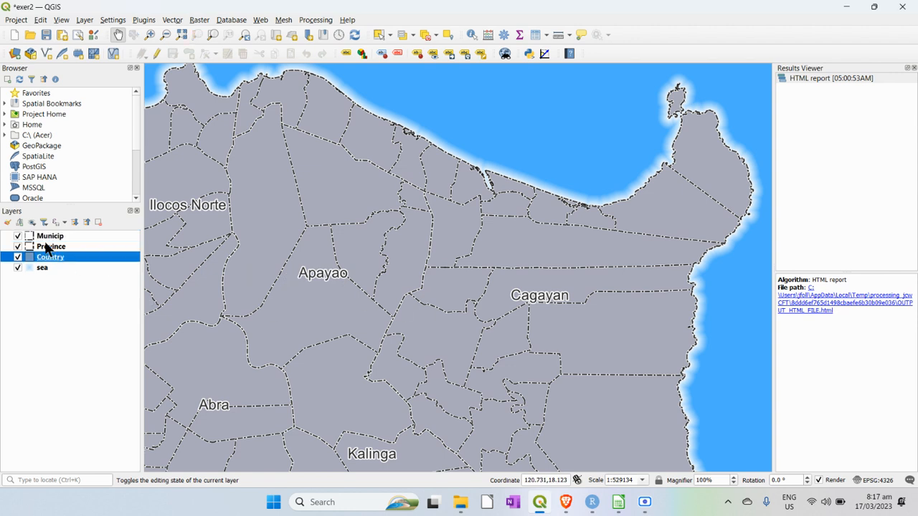
{"action": "left_click", "coordinate": [55, 247]}
{"action": "left_click", "coordinate": [50, 237]}
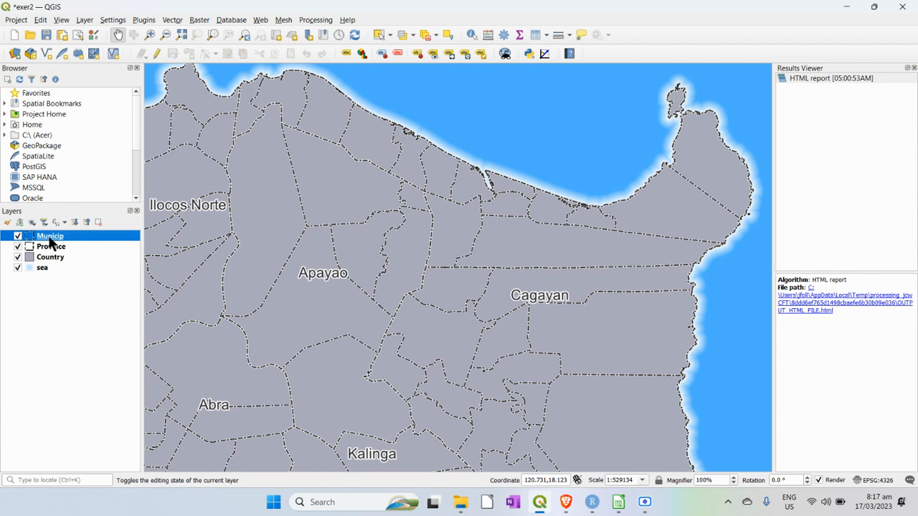
{"action": "left_click_drag", "start_coordinate": [50, 241], "coordinate": [45, 250]}
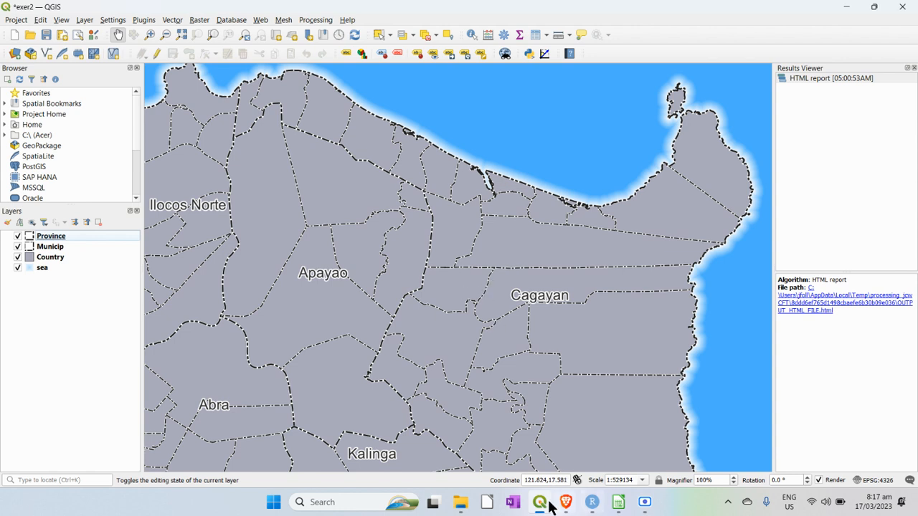
{"action": "mouse_move", "coordinate": [568, 506]}
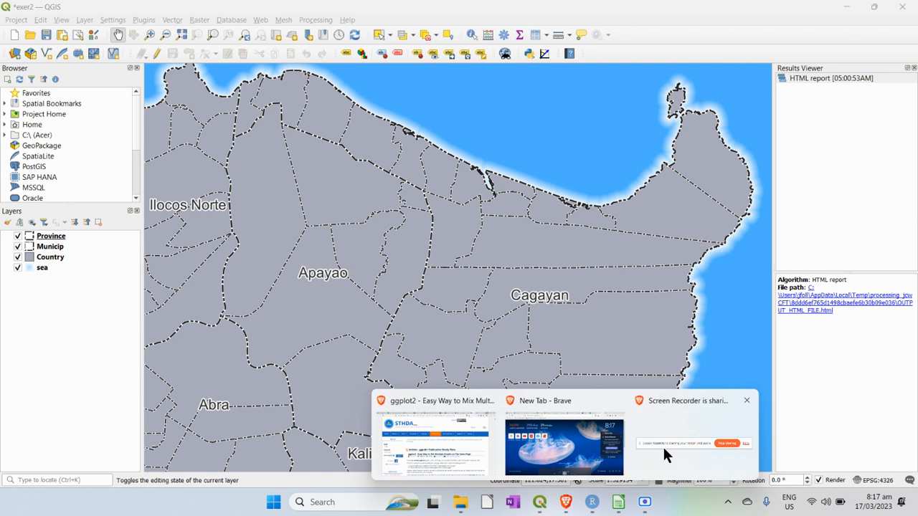